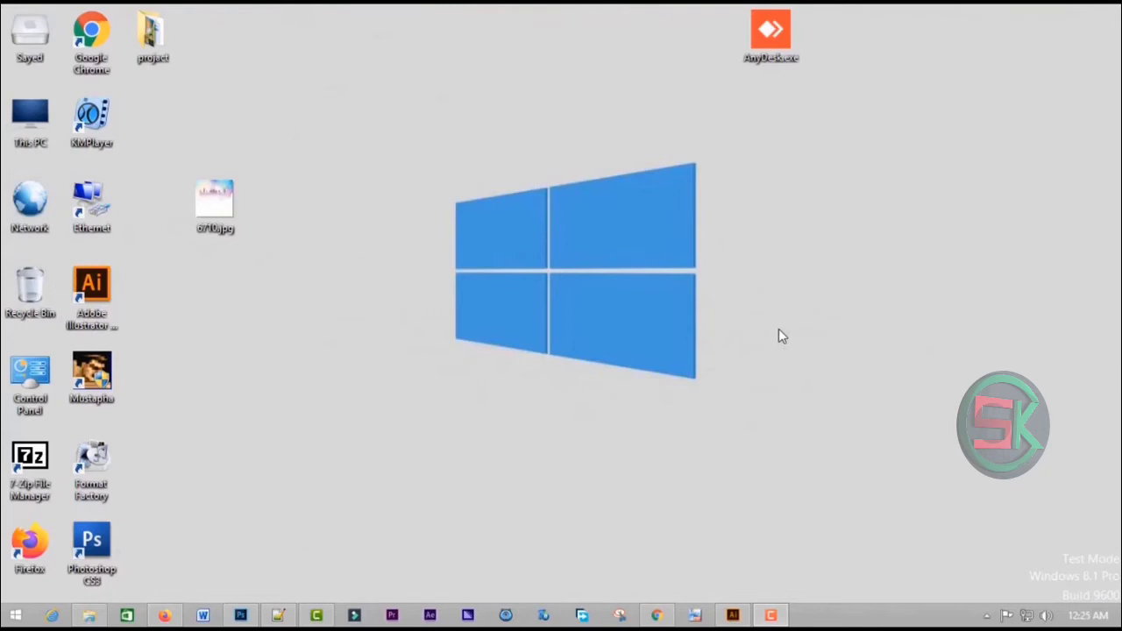
Search Google for 'eid background' using the address-bar autocomplete suggestion
click(663, 619)
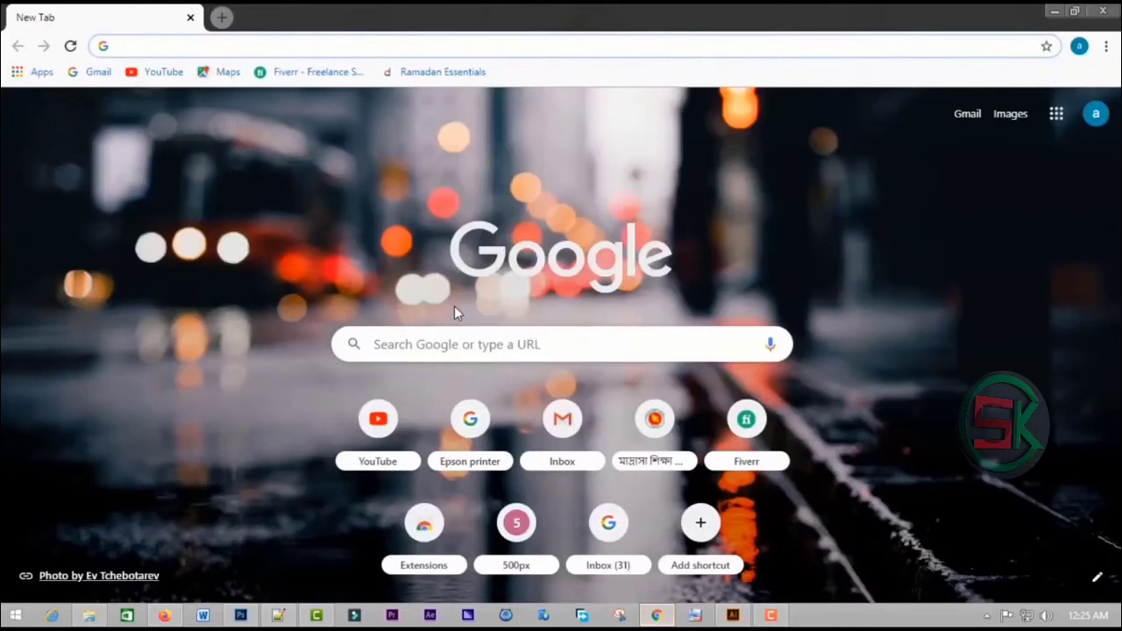
click(478, 346)
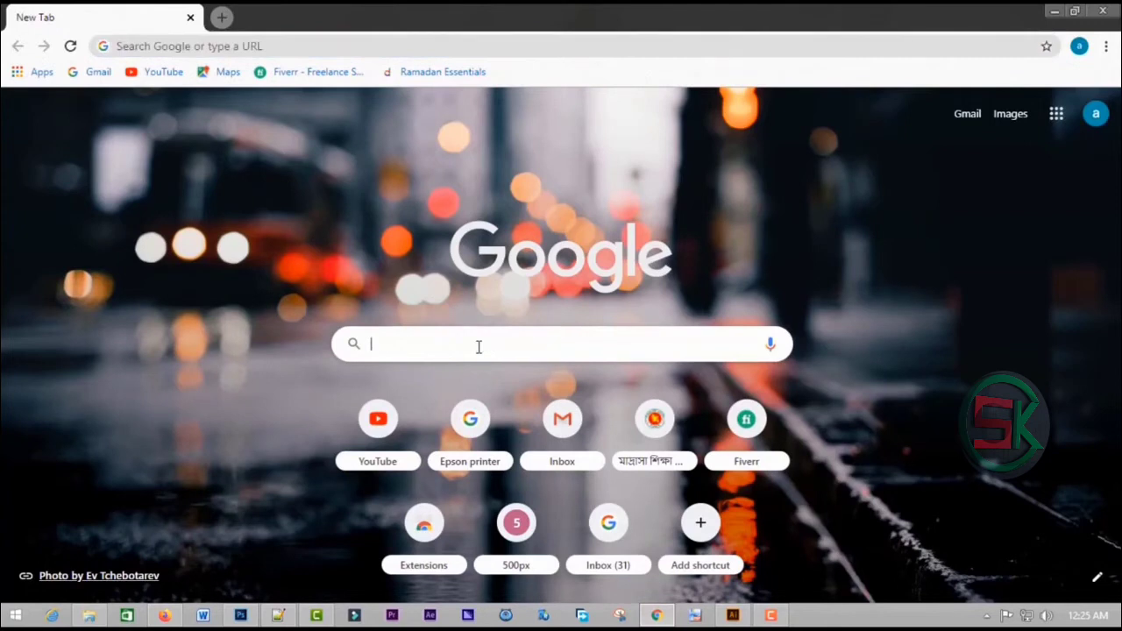
text(ei)
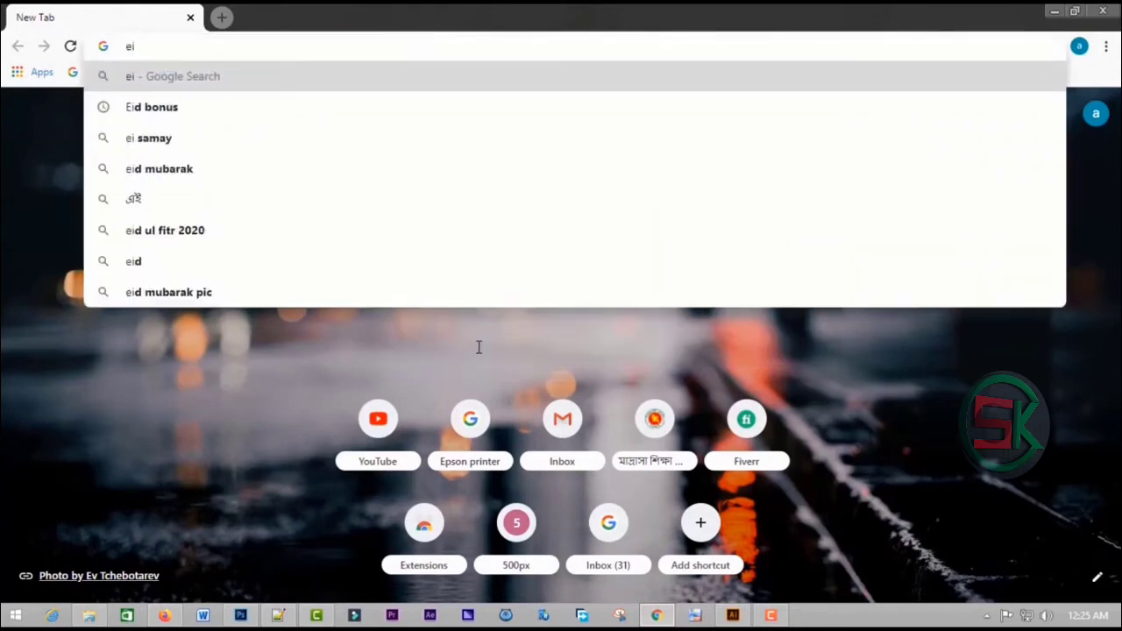
text(d)
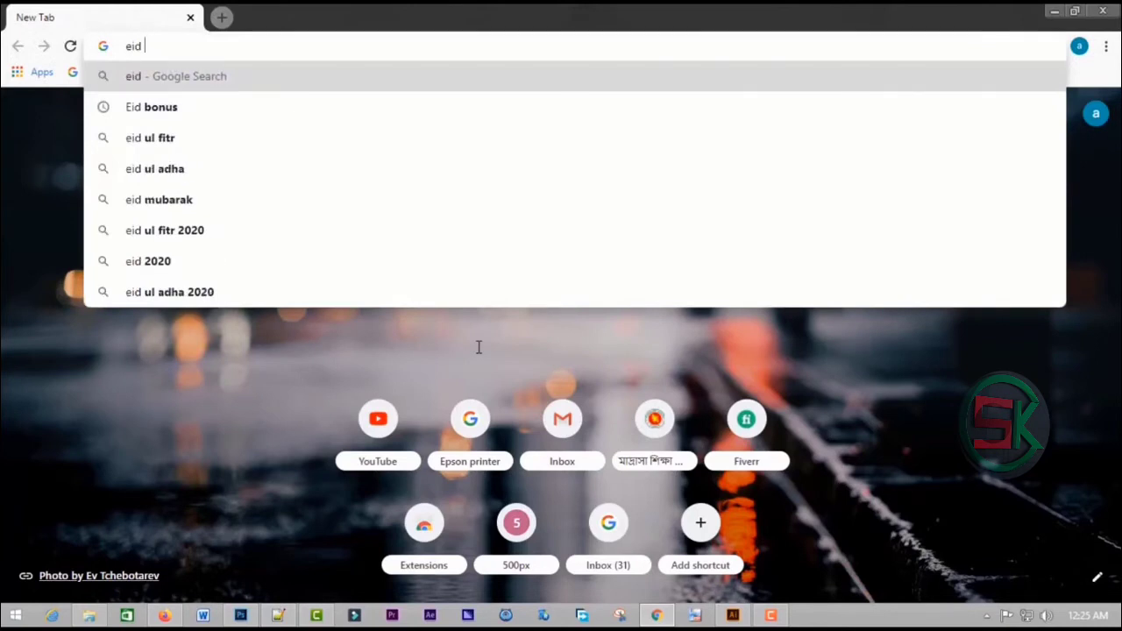
text( b)
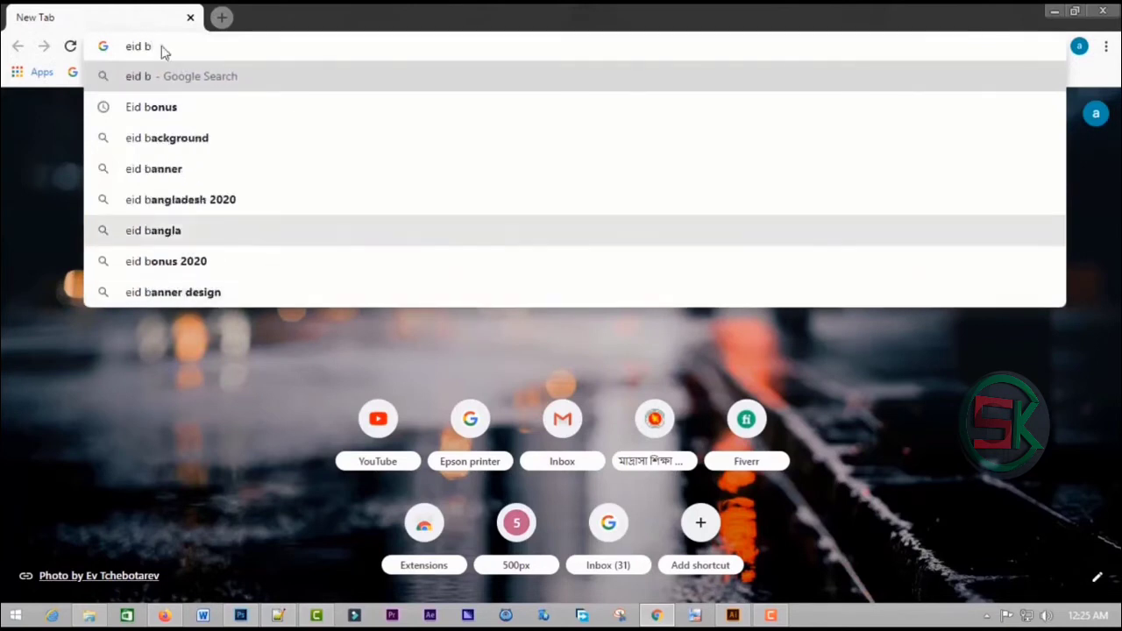
click(181, 138)
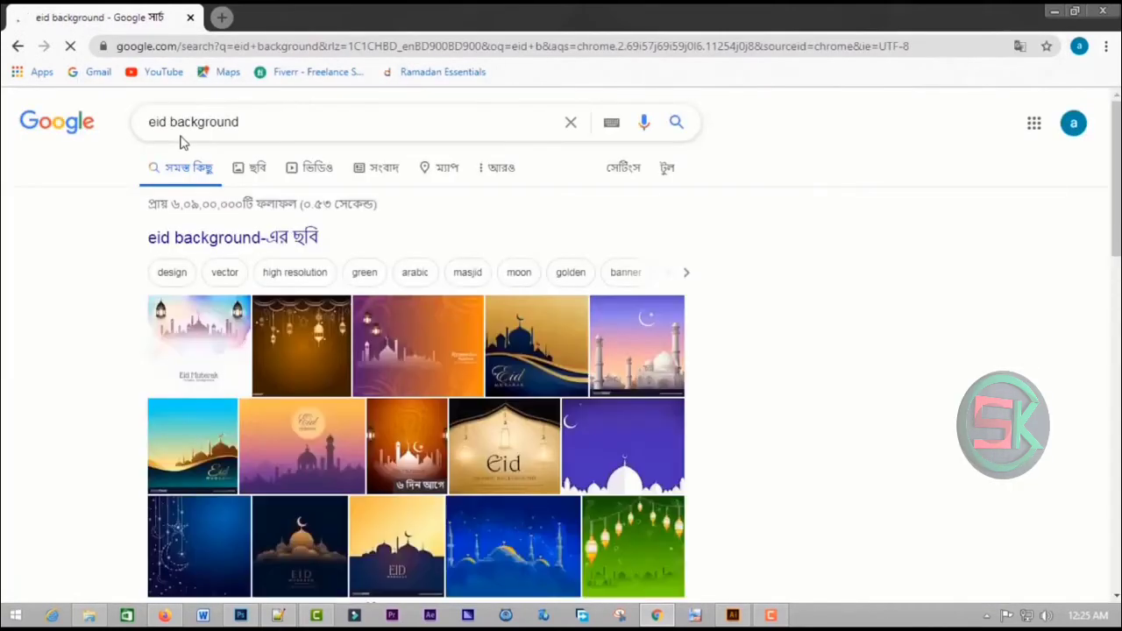
Preview the first Eid Mubarak mosque-skyline image in Google Images, then minimize Chrome
click(221, 333)
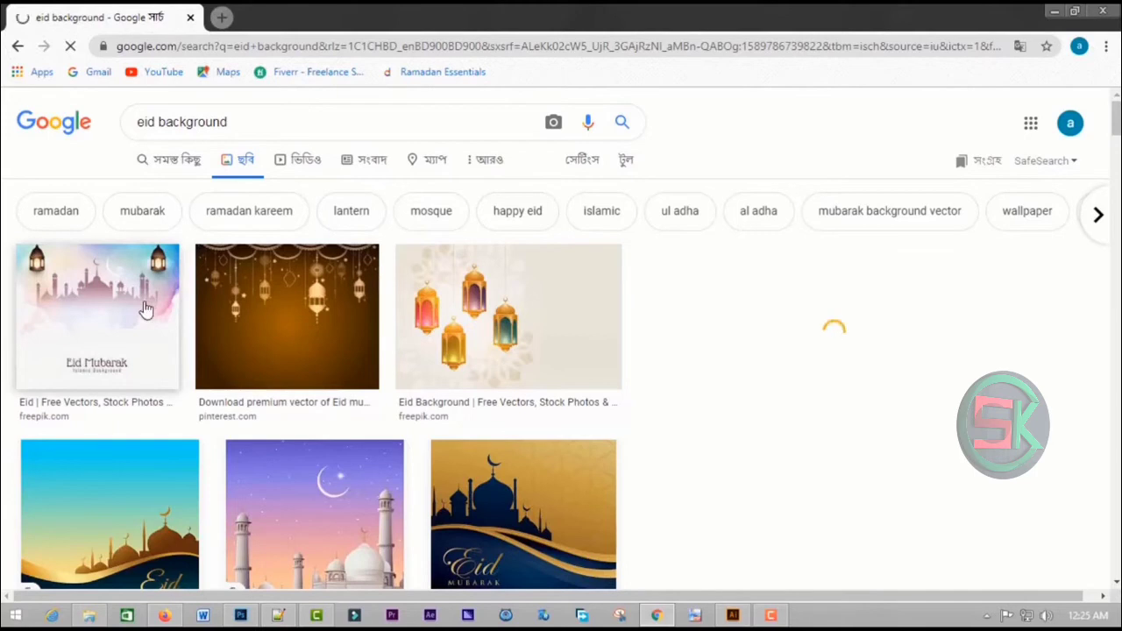
click(121, 328)
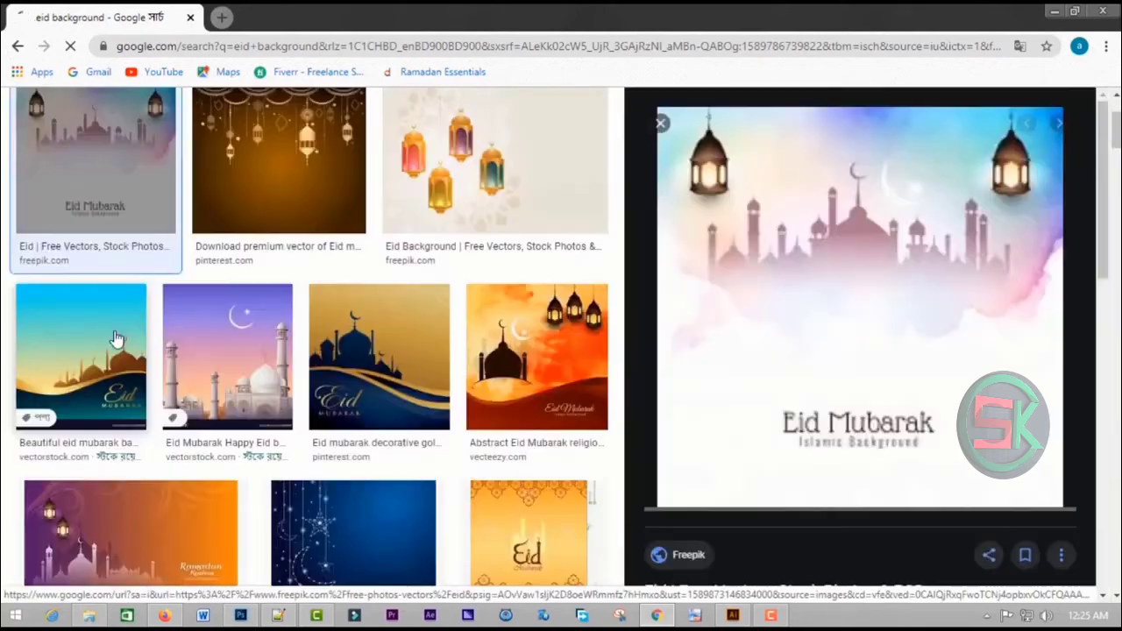
right_click(829, 217)
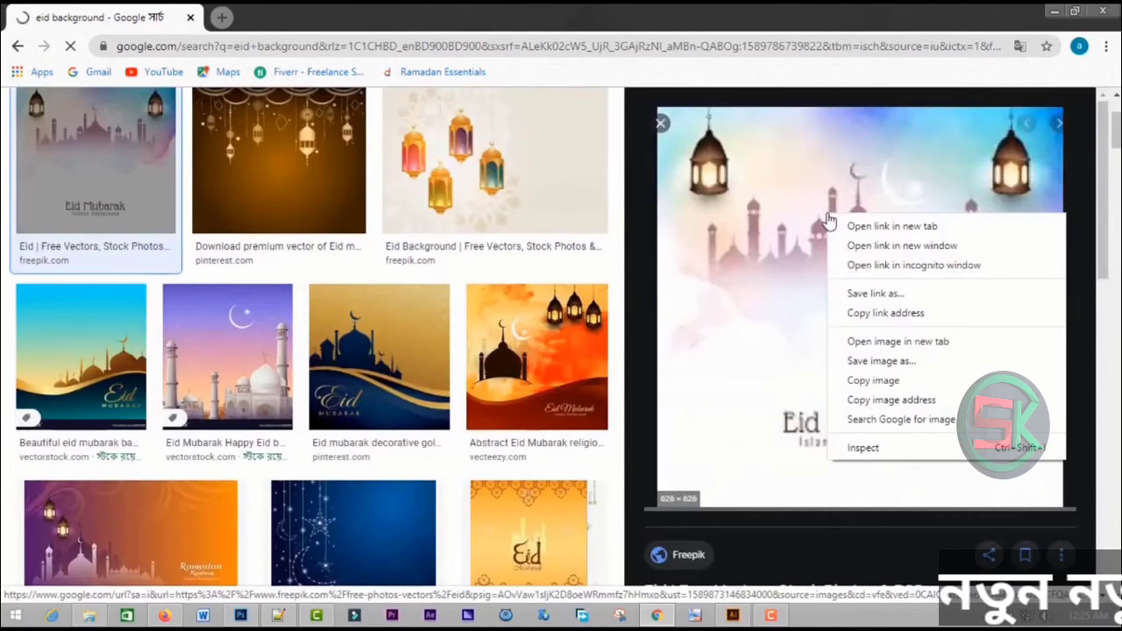
click(673, 208)
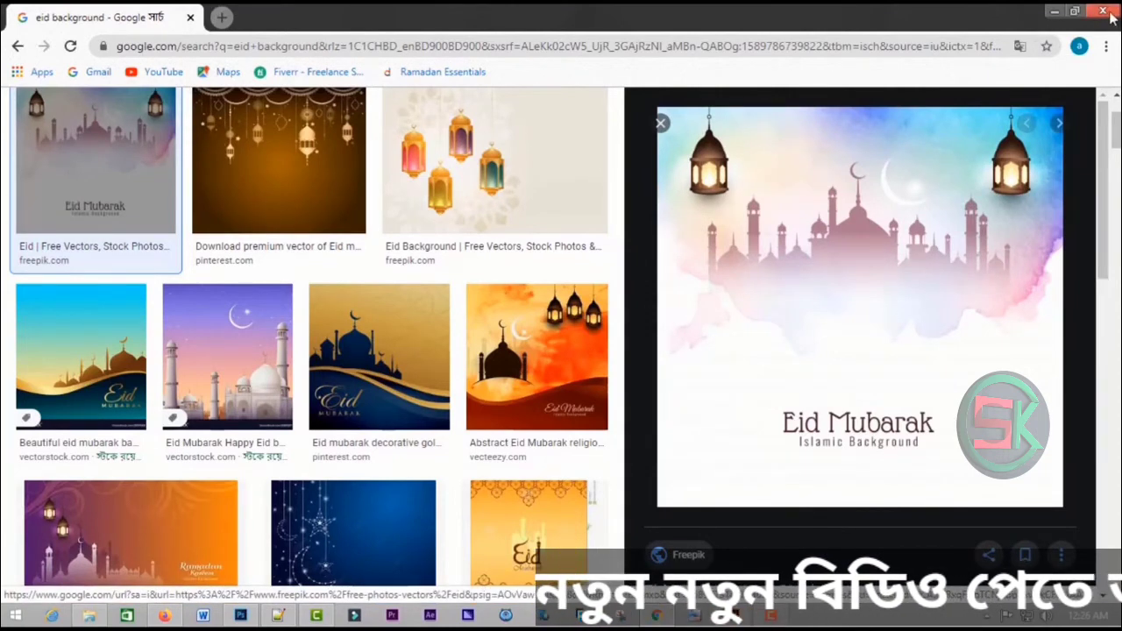
click(1055, 10)
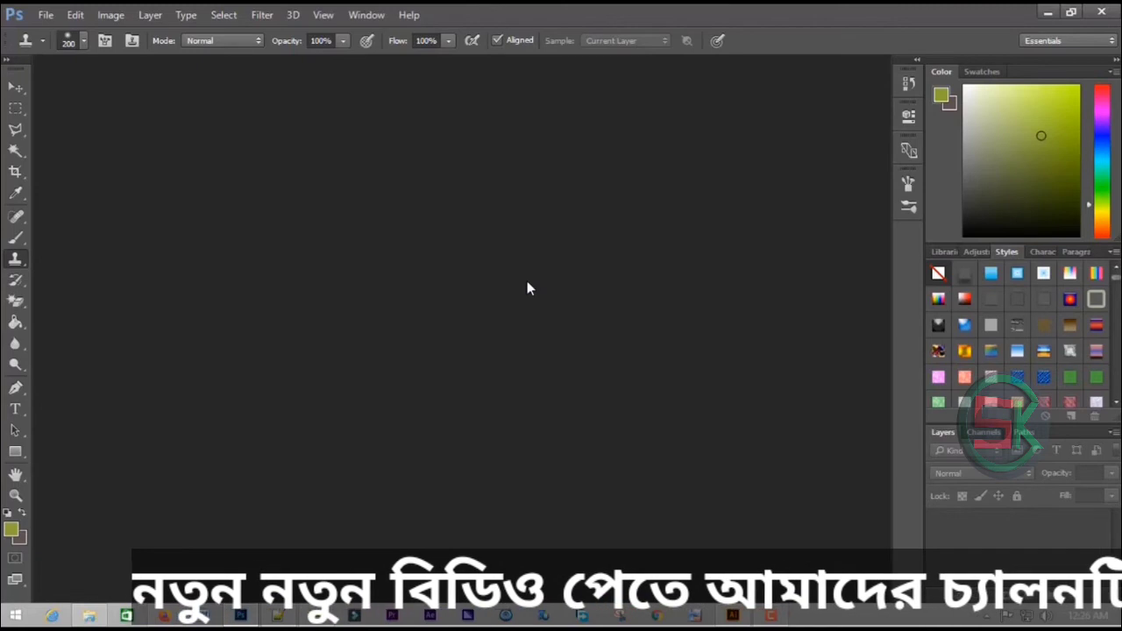
Create a new white document, 17 × 22 inches at 300 pixels per inch
click(45, 14)
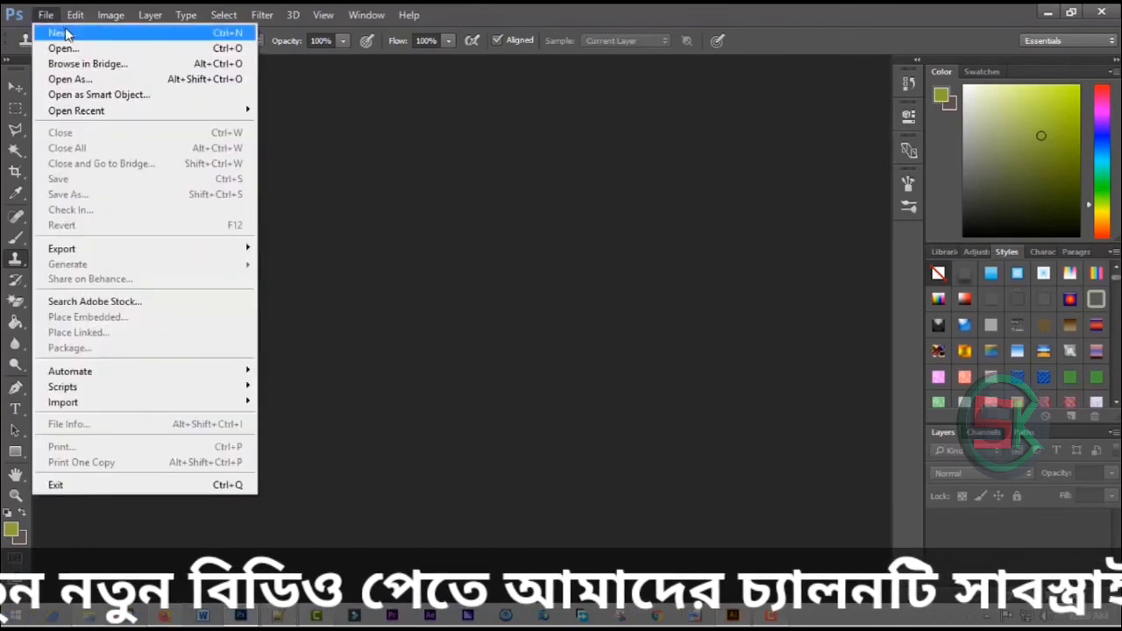
click(66, 33)
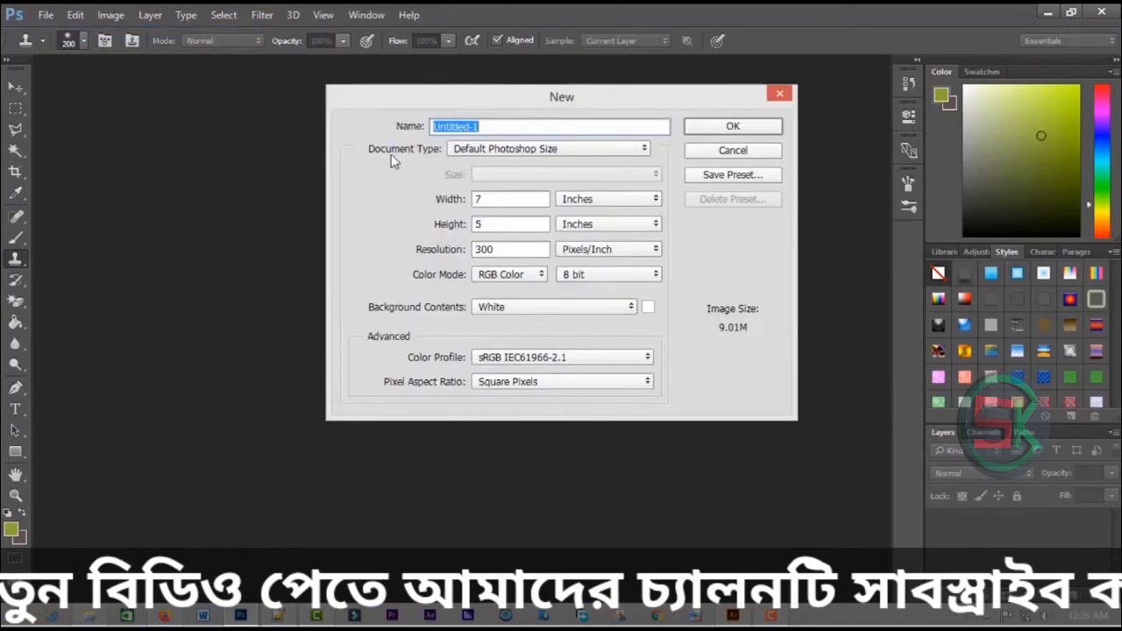
click(503, 201)
double_click(503, 200)
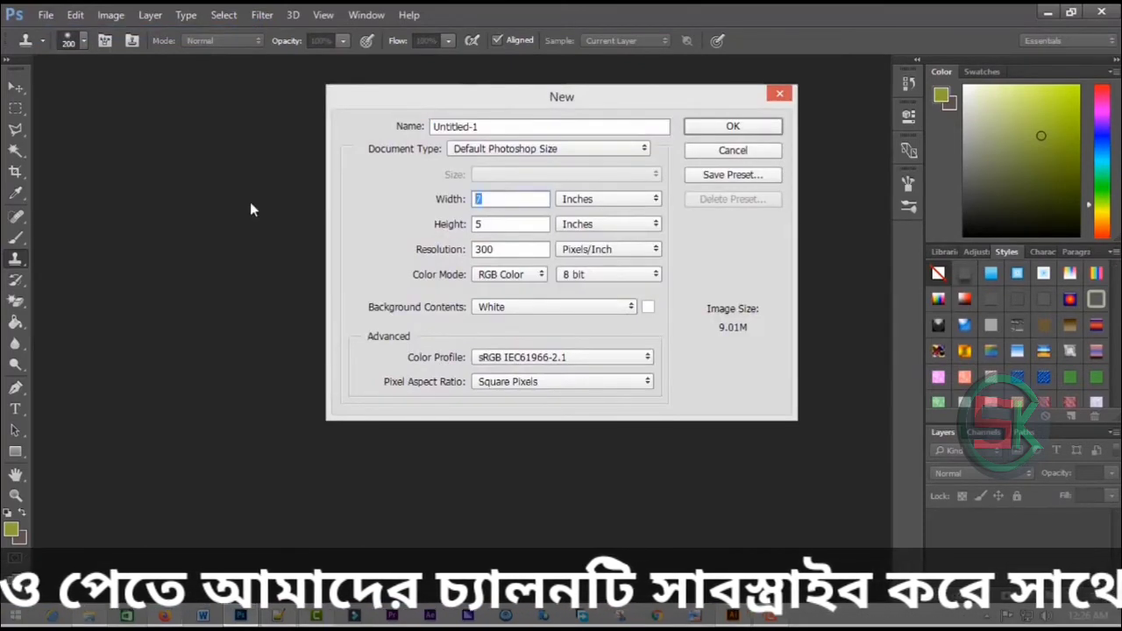
text(1)
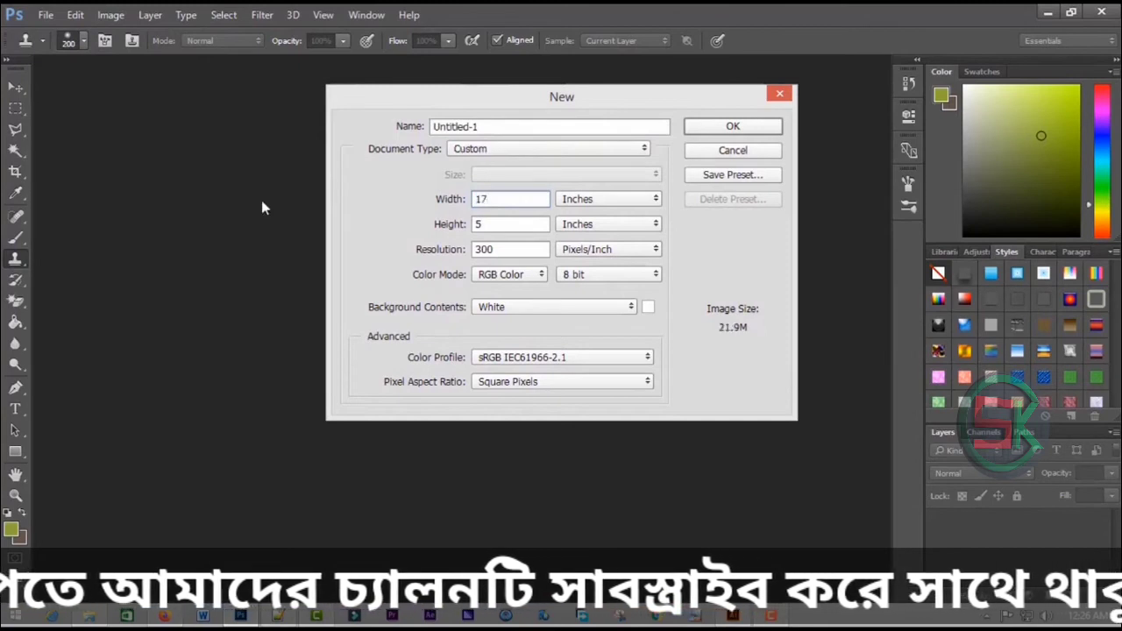
double_click(491, 224)
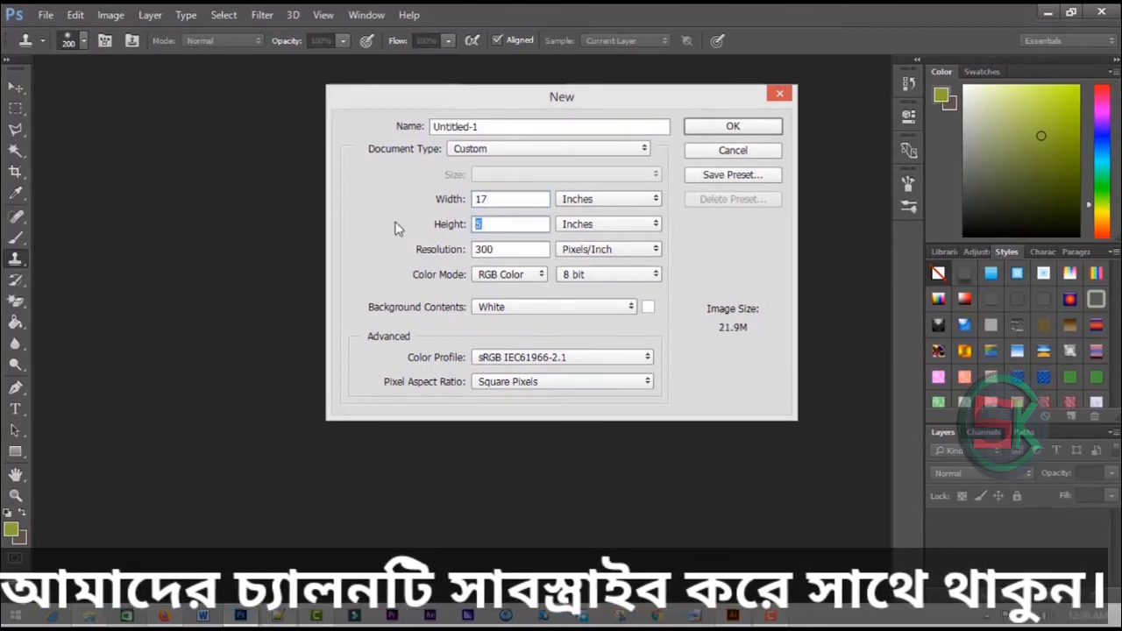
text(22)
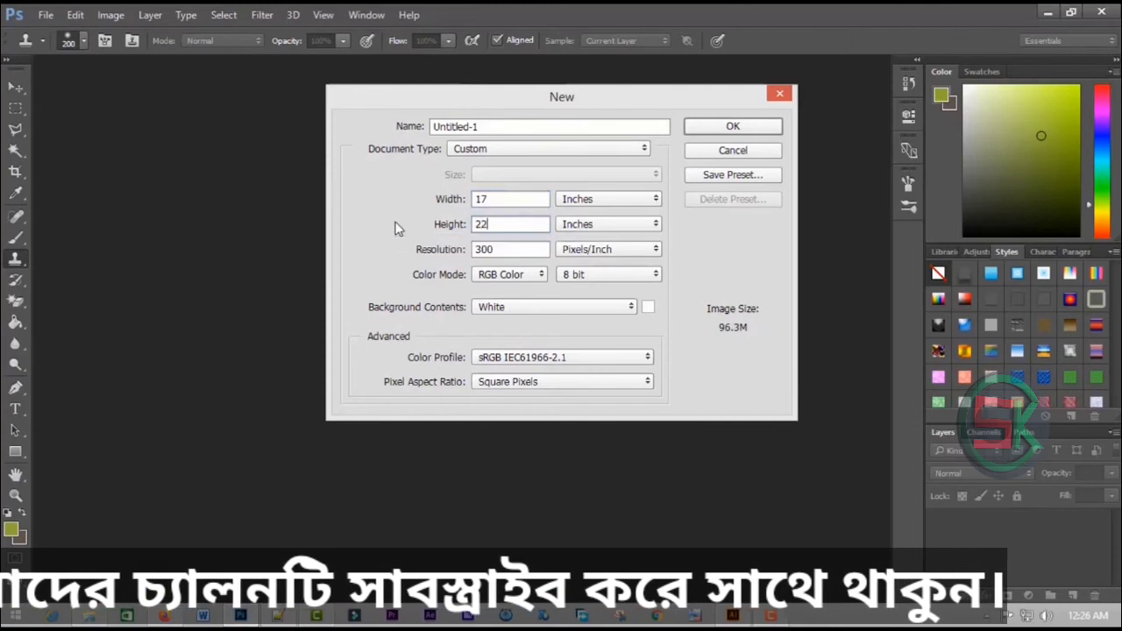
key(Tab)
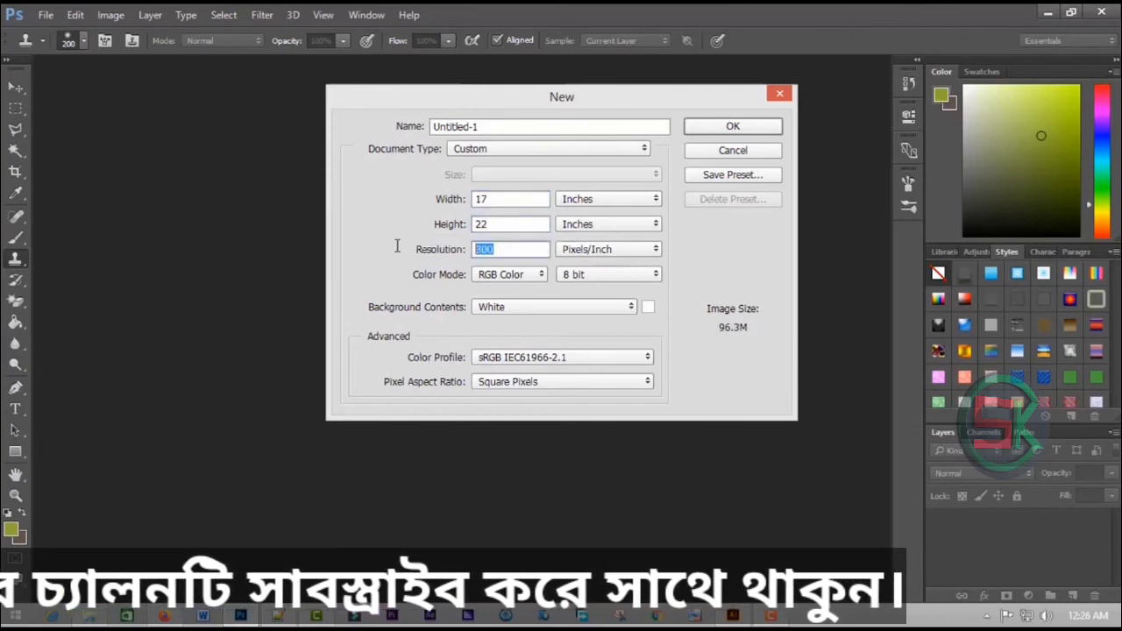
text(2)
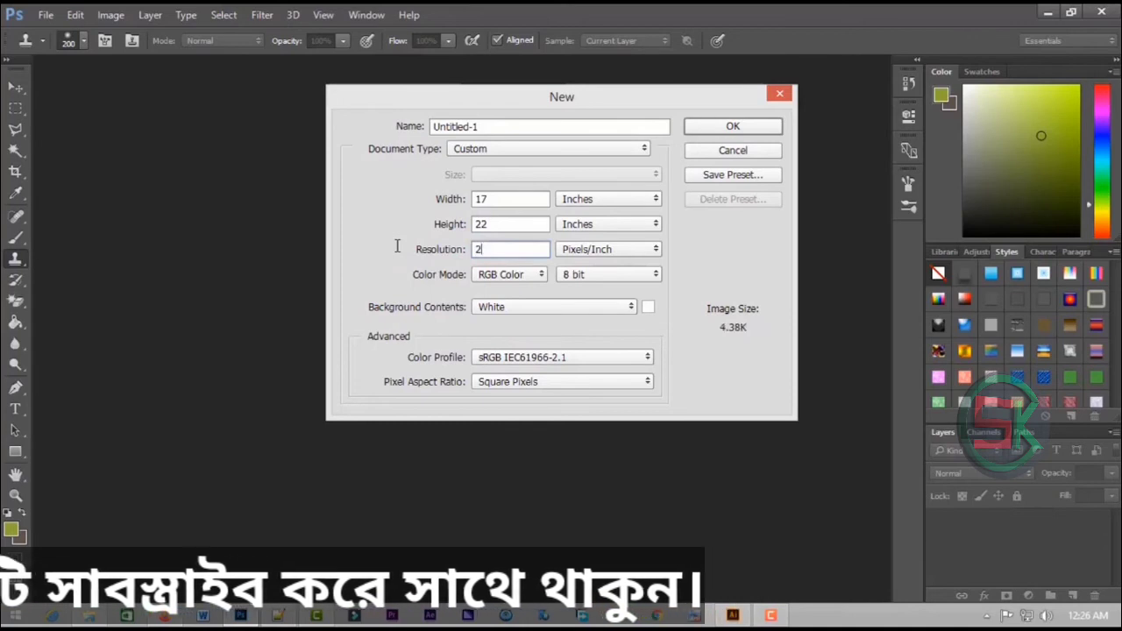
key(BackSpace)
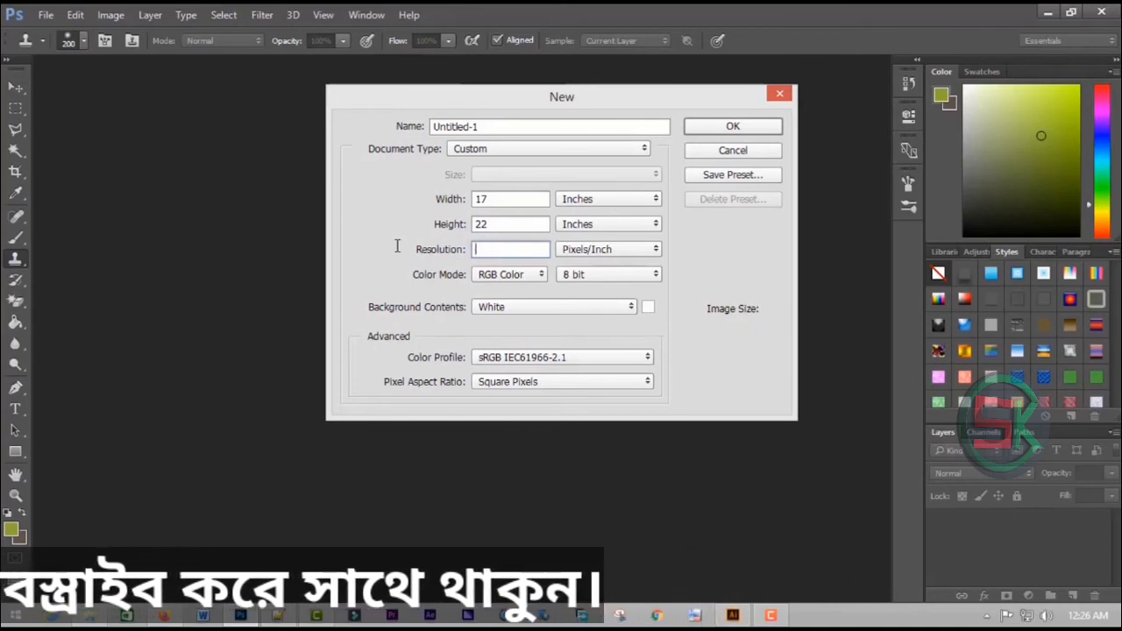
key(alt)
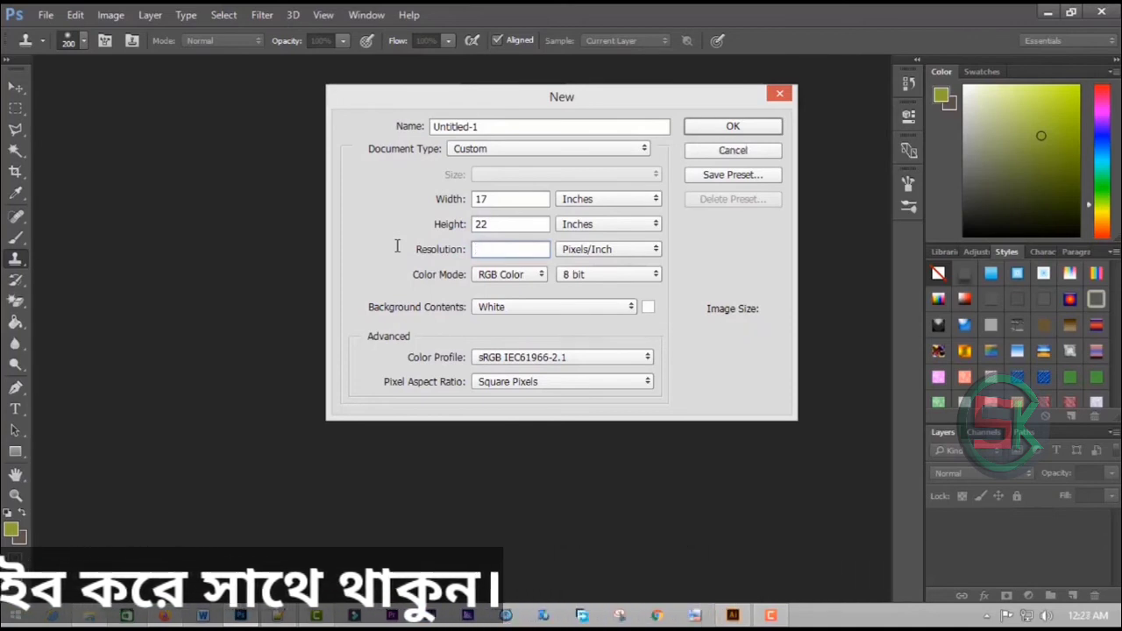
text(300)
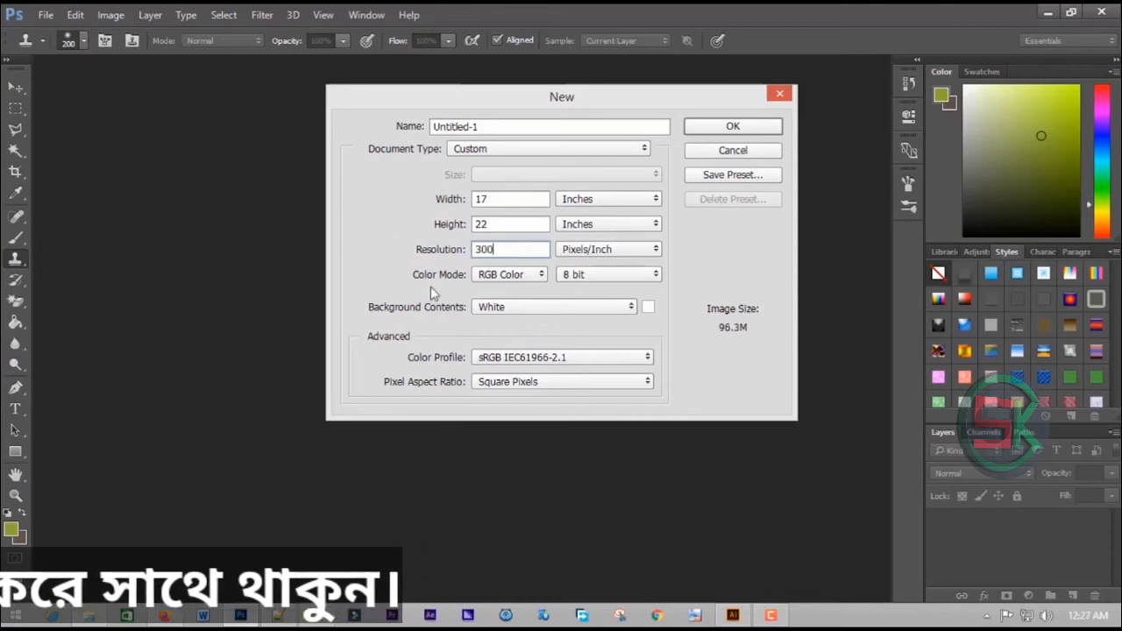
click(752, 128)
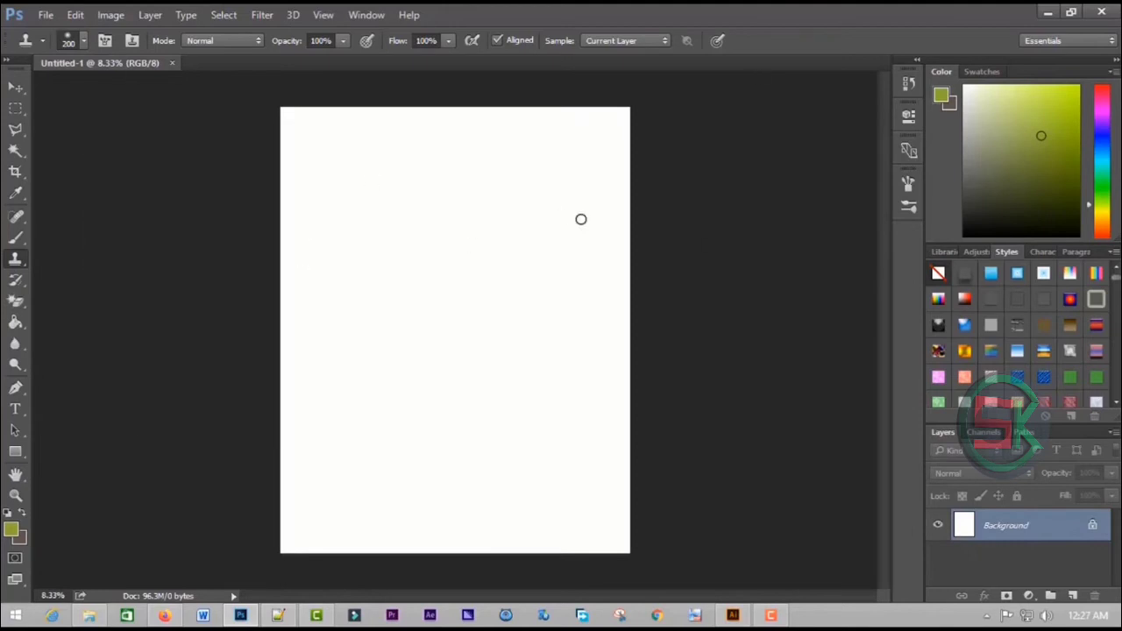
Open the 6710.jpg mosque-skyline image from the Desktop
click(46, 15)
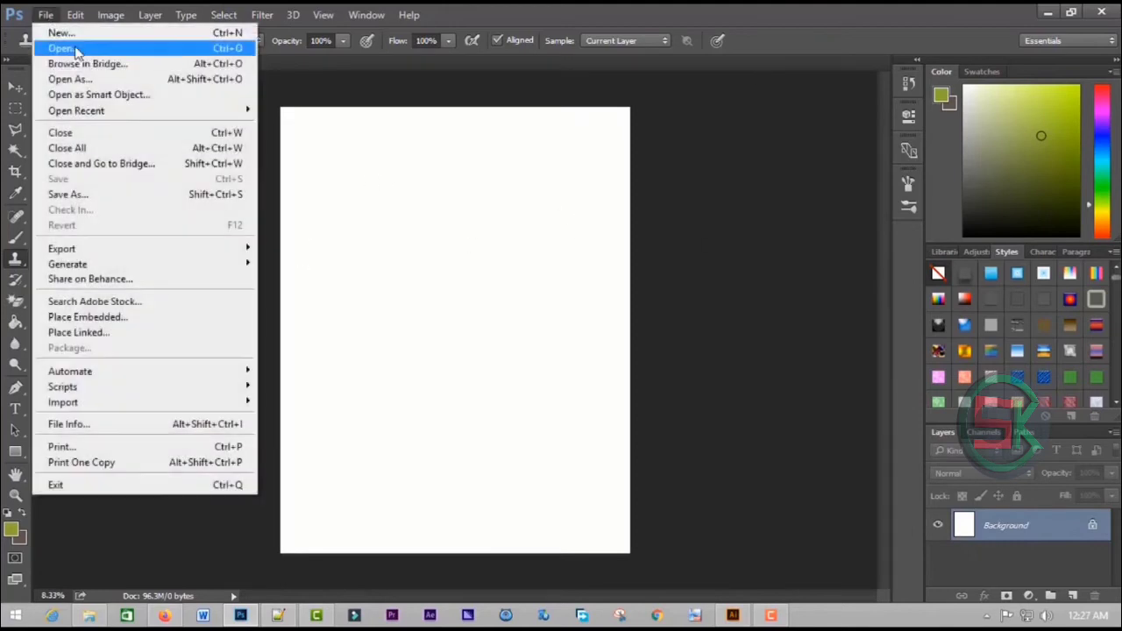
click(70, 45)
click(149, 233)
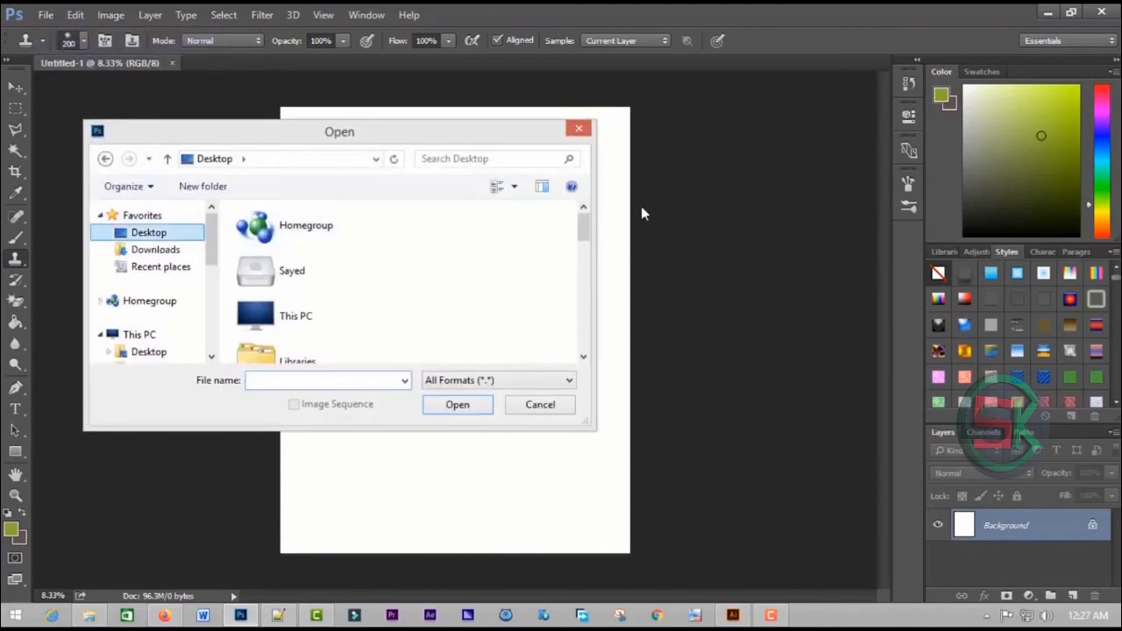
drag(580, 222, 589, 291)
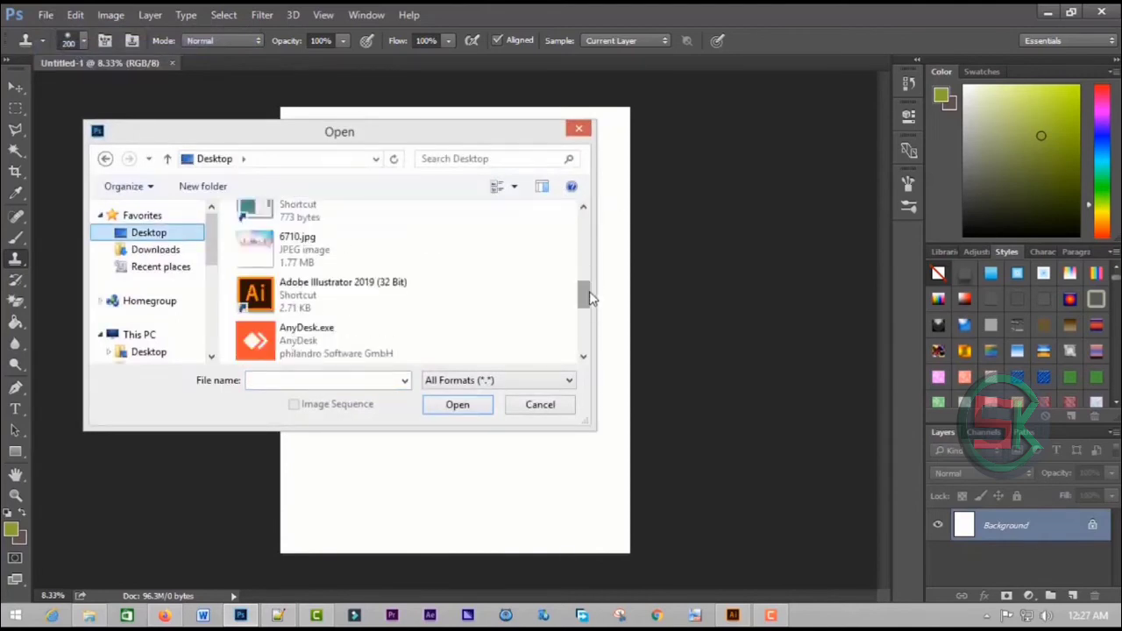
double_click(314, 255)
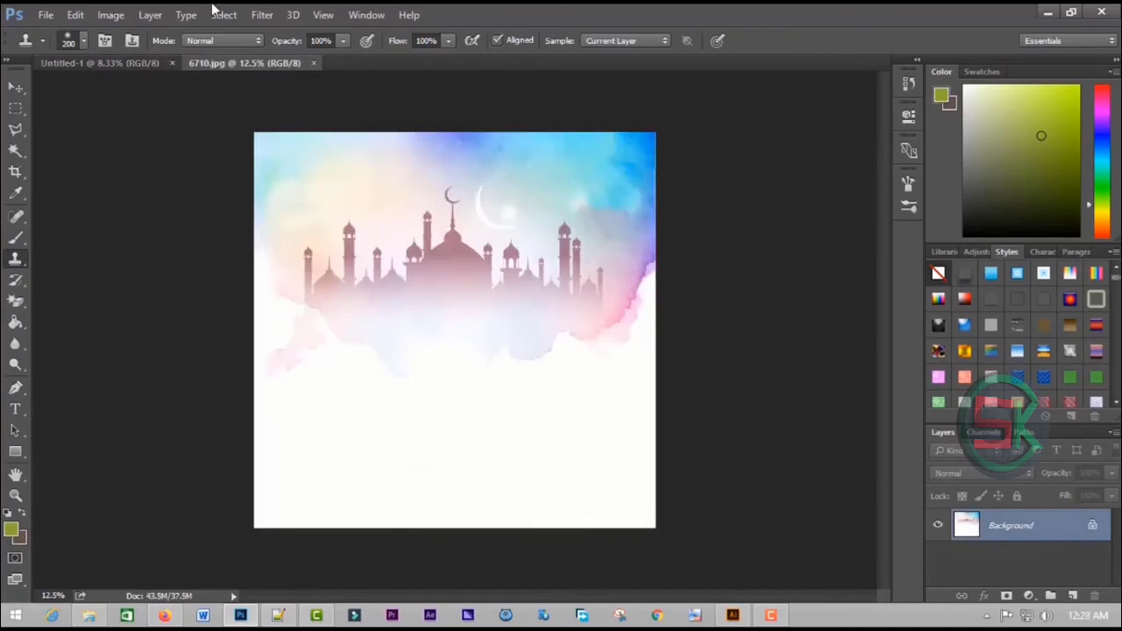
Move the mosque image into Untitled-1 and stretch it to the full page width
click(15, 86)
mouse_move(298, 196)
mouse_down()
mouse_move(344, 196)
mouse_move(396, 263)
mouse_move(335, 116)
mouse_up()
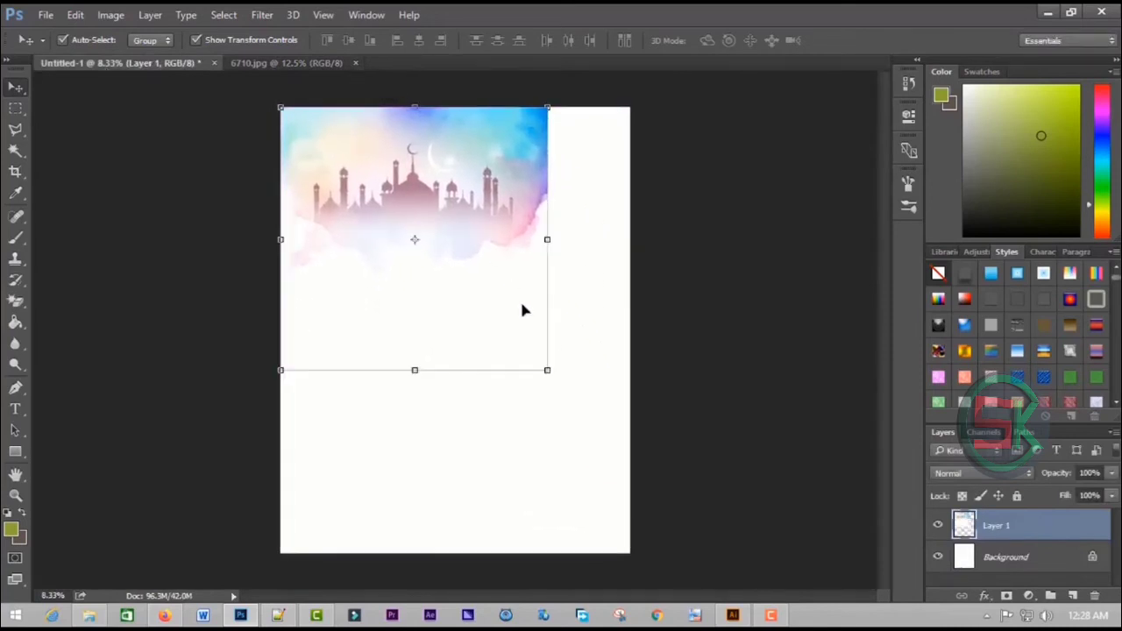
drag(572, 394, 632, 482)
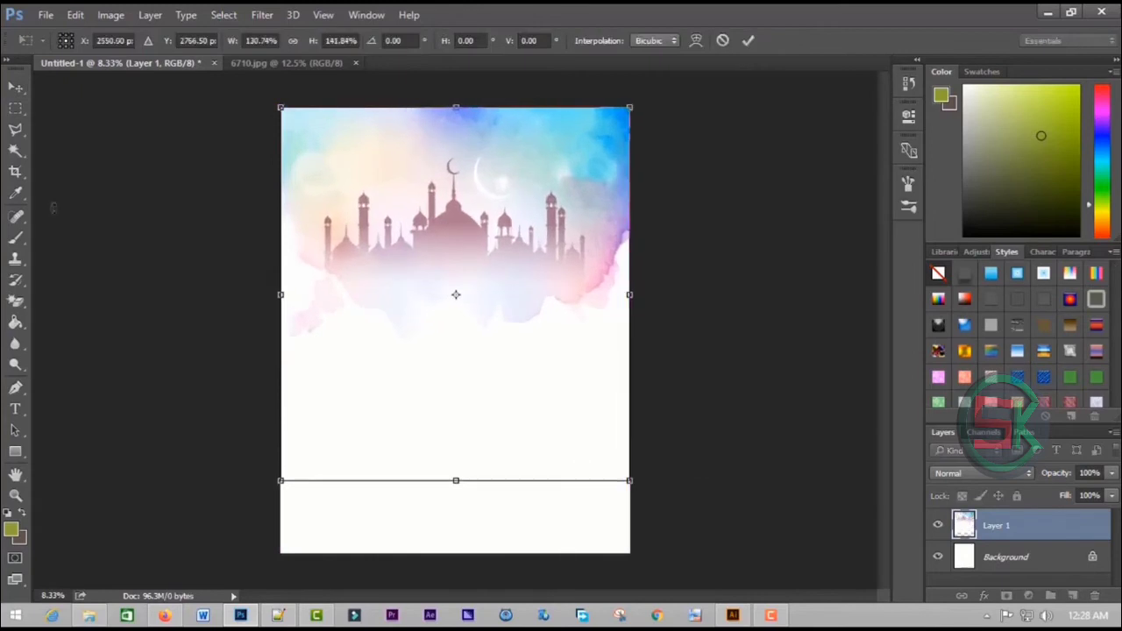
click(14, 86)
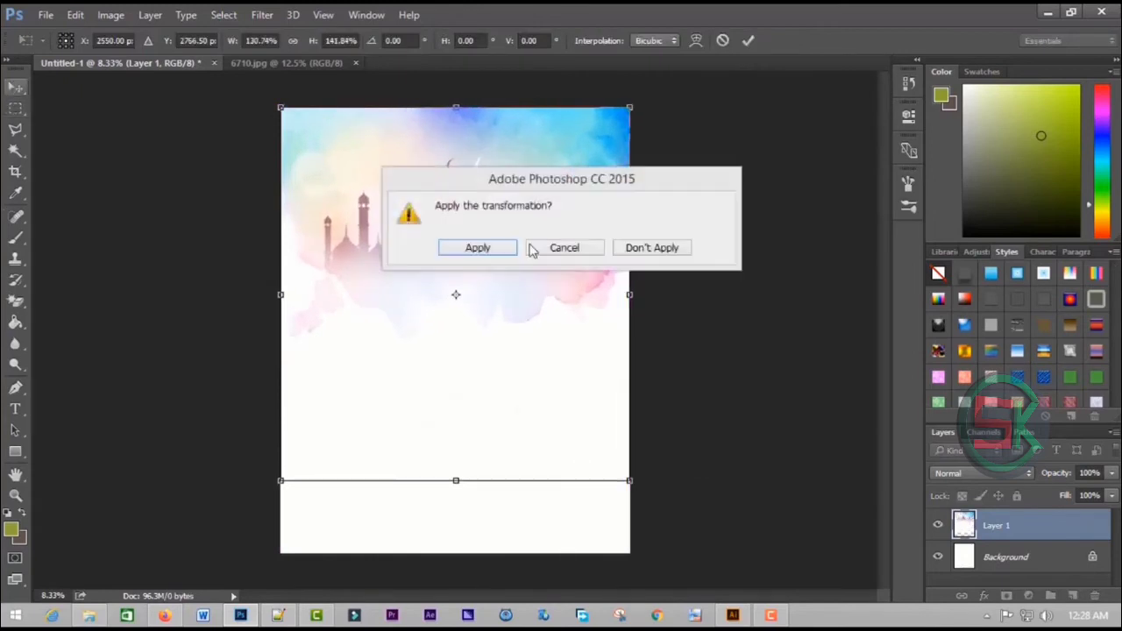
click(478, 248)
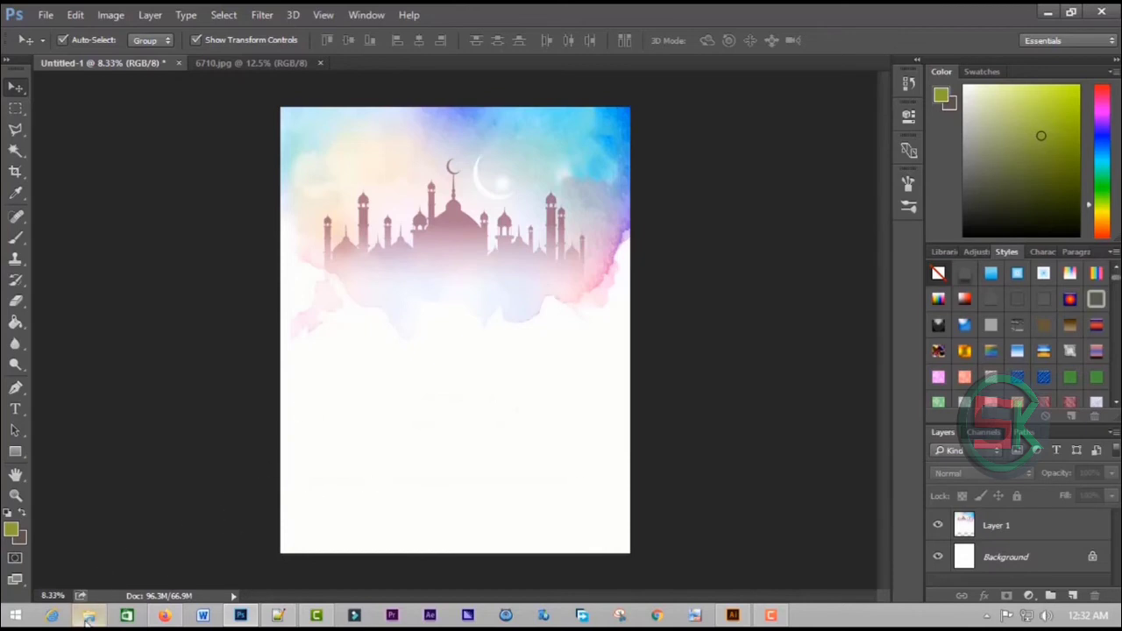
Place the blue leaf painting into the poster, rotated upright and enlarged
mouse_move(88, 616)
click(101, 535)
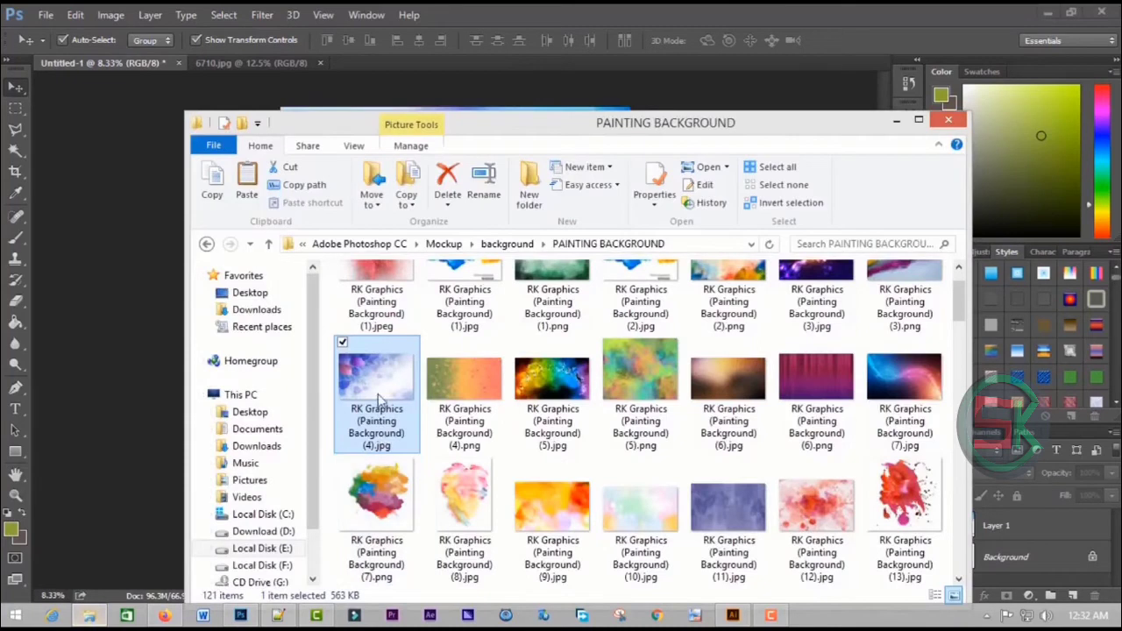
drag(381, 381, 87, 391)
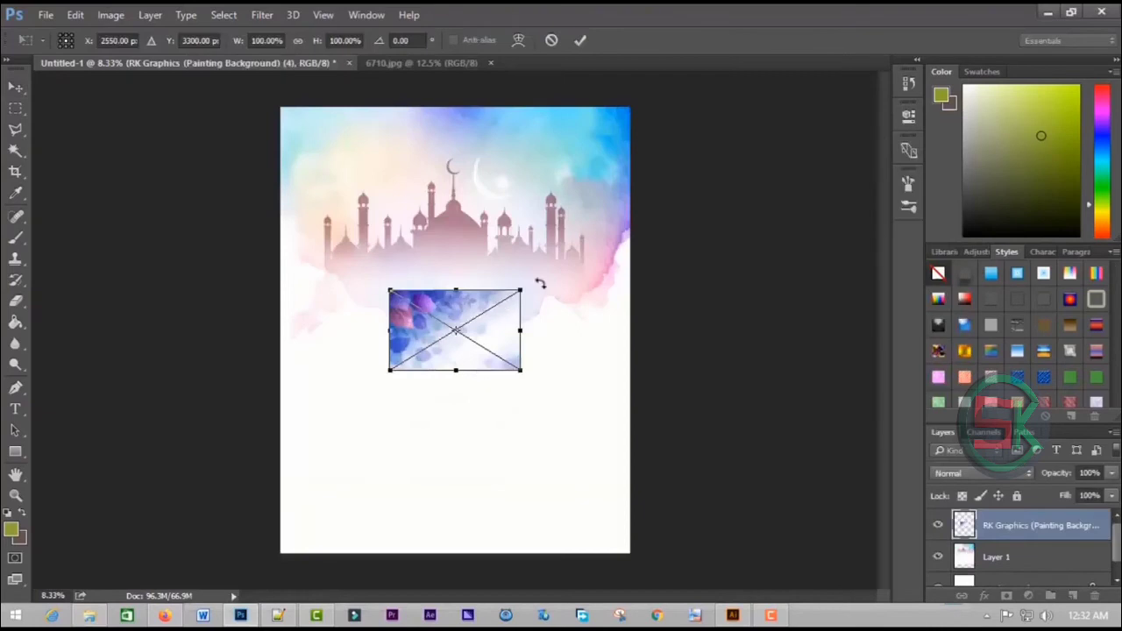
drag(540, 283, 554, 495)
drag(499, 394, 598, 542)
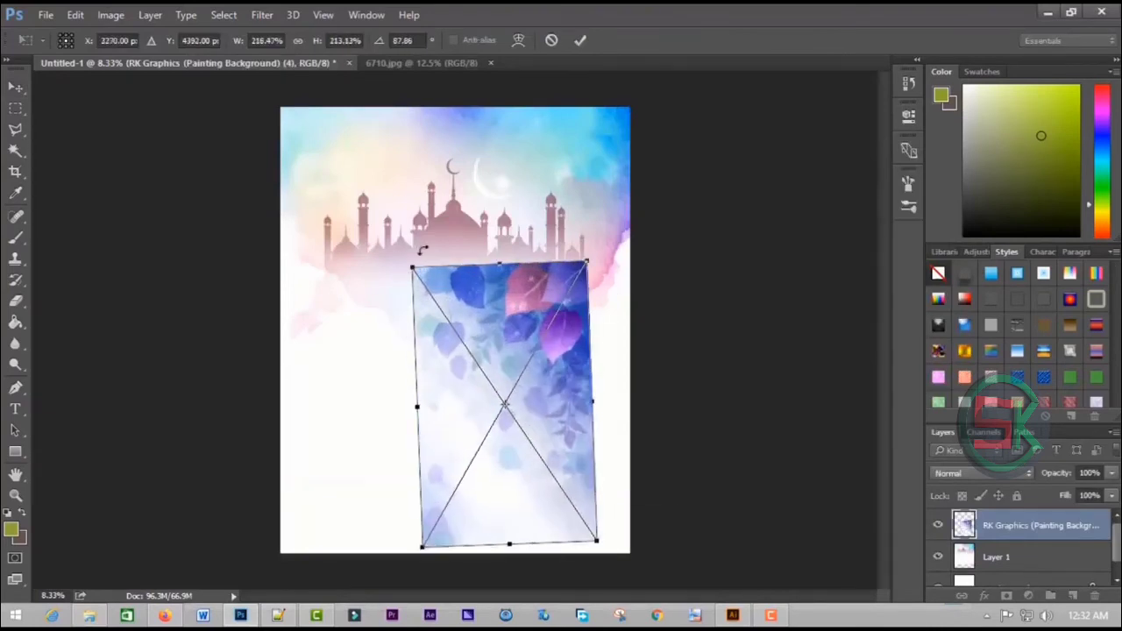
mouse_move(425, 252)
mouse_down()
mouse_move(449, 245)
mouse_move(272, 250)
mouse_up()
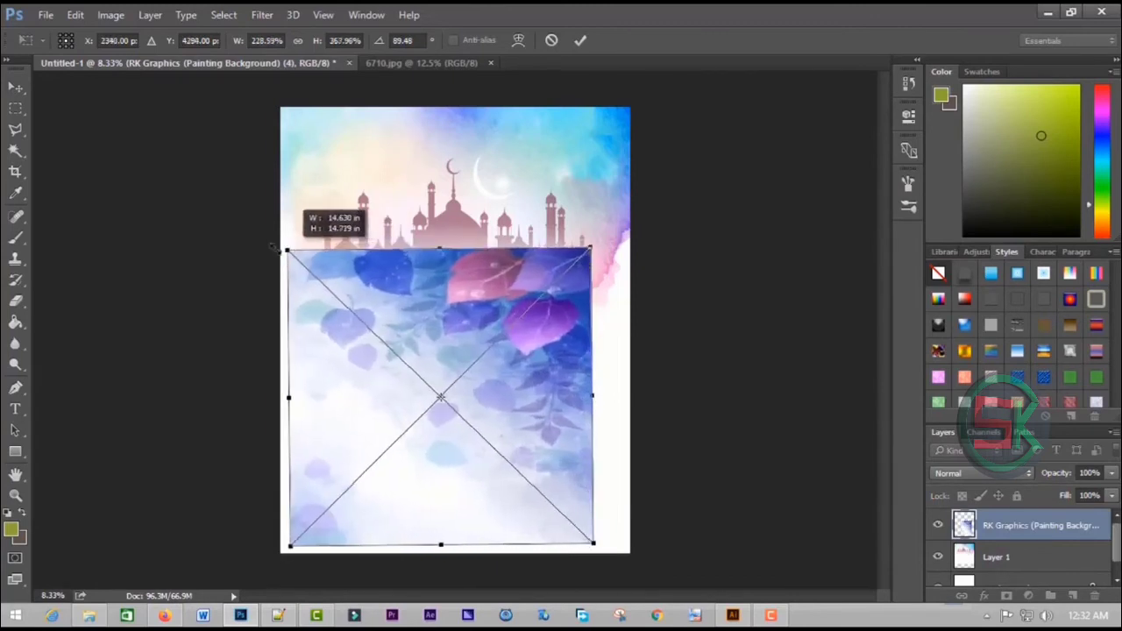
drag(616, 557, 648, 574)
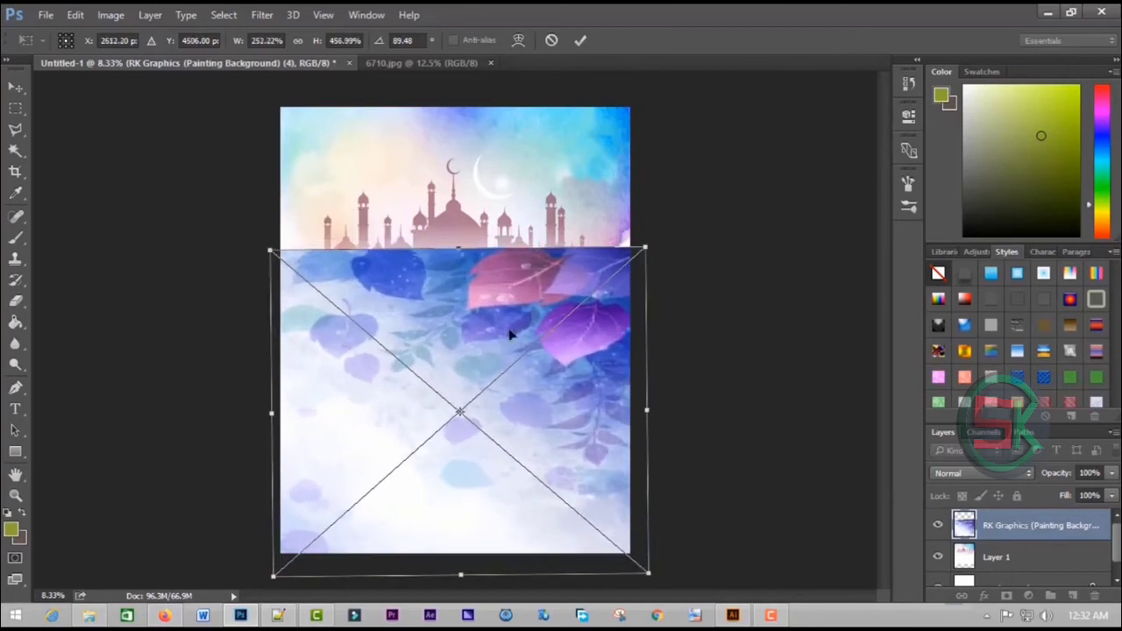
Align the painting's top, left and right edges with the page and commit the placement
drag(457, 231, 455, 181)
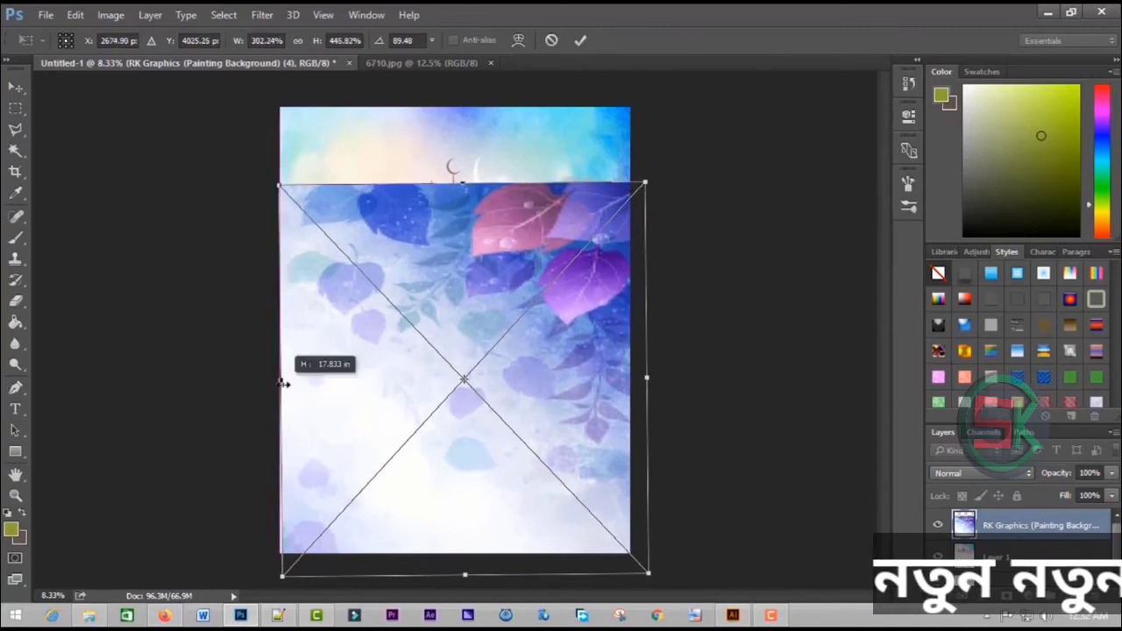
drag(271, 381, 280, 379)
click(18, 88)
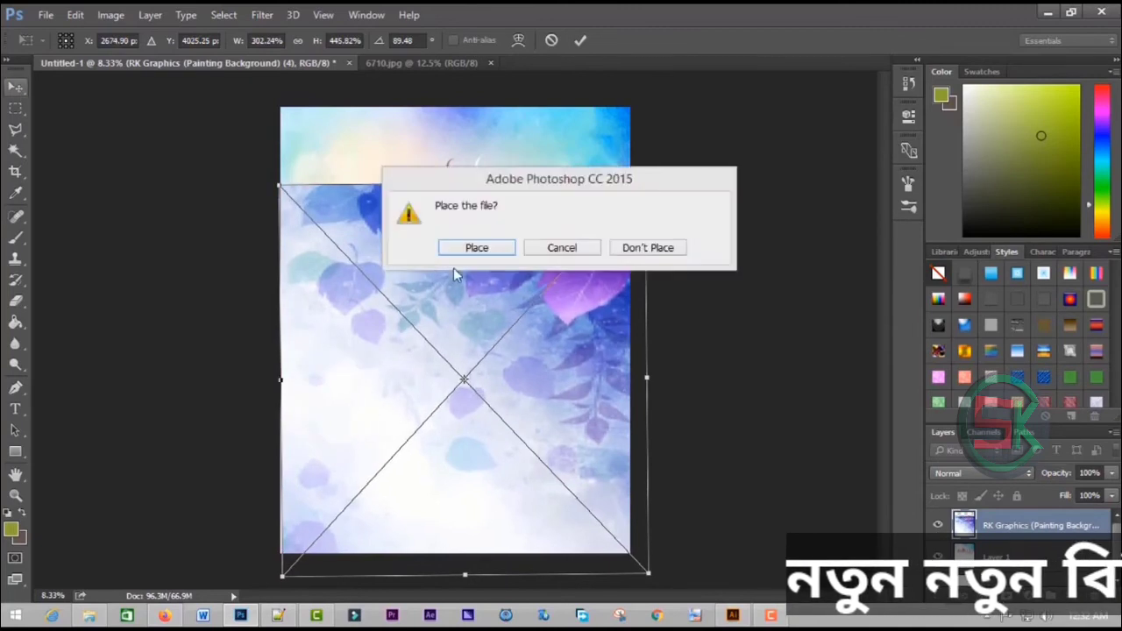
click(496, 250)
drag(647, 378, 630, 378)
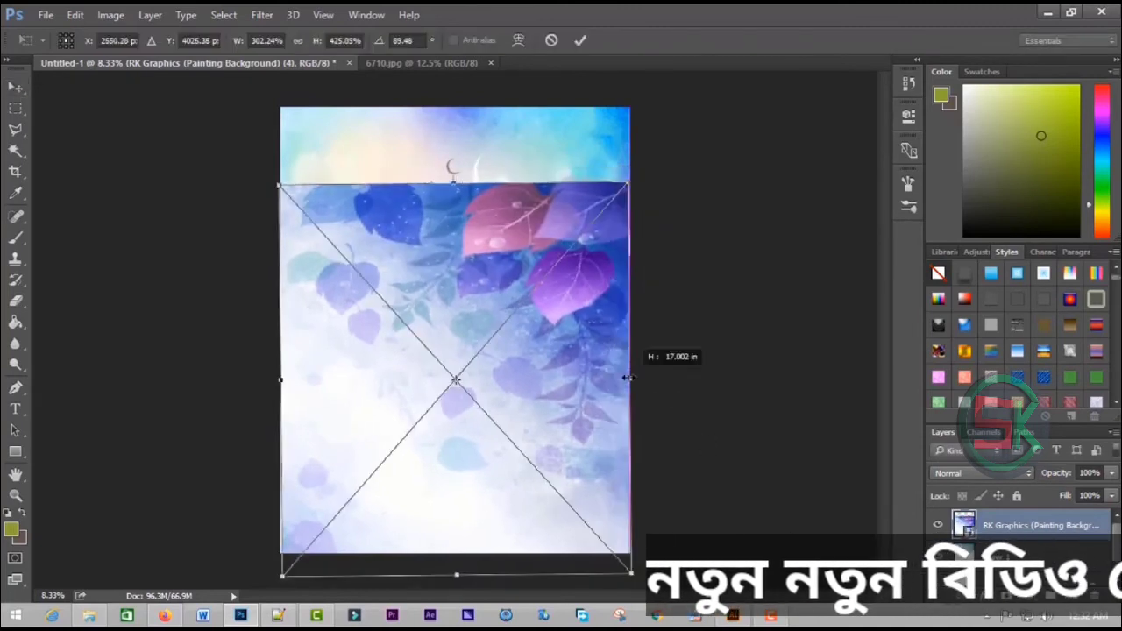
click(18, 89)
click(497, 249)
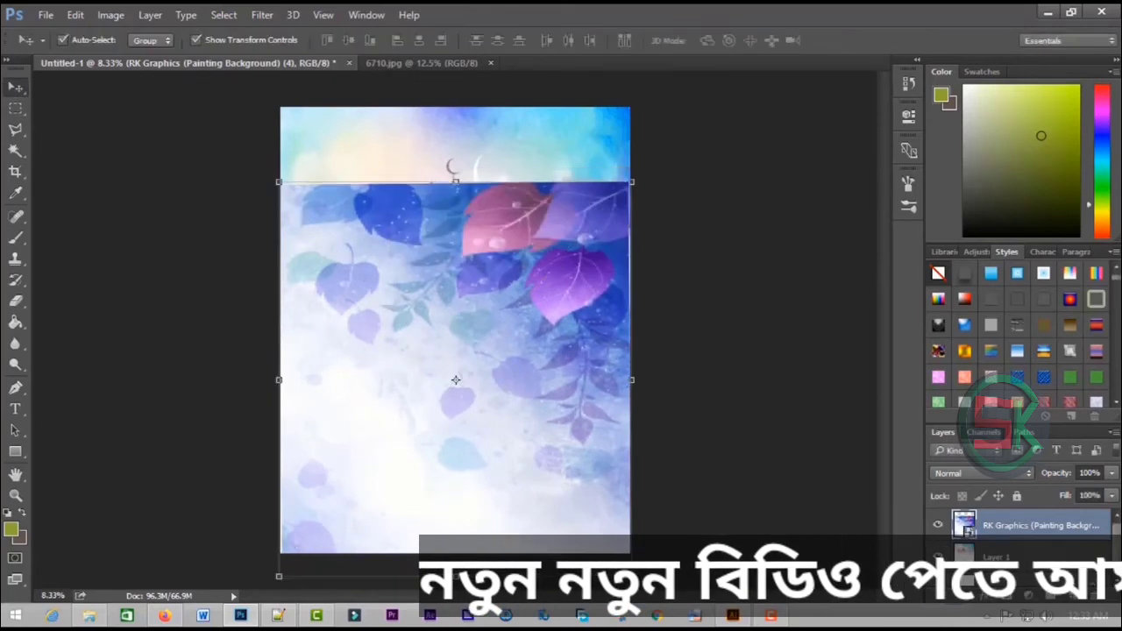
Lower the leaf painting layer's opacity to 32%
drag(1112, 473, 1075, 496)
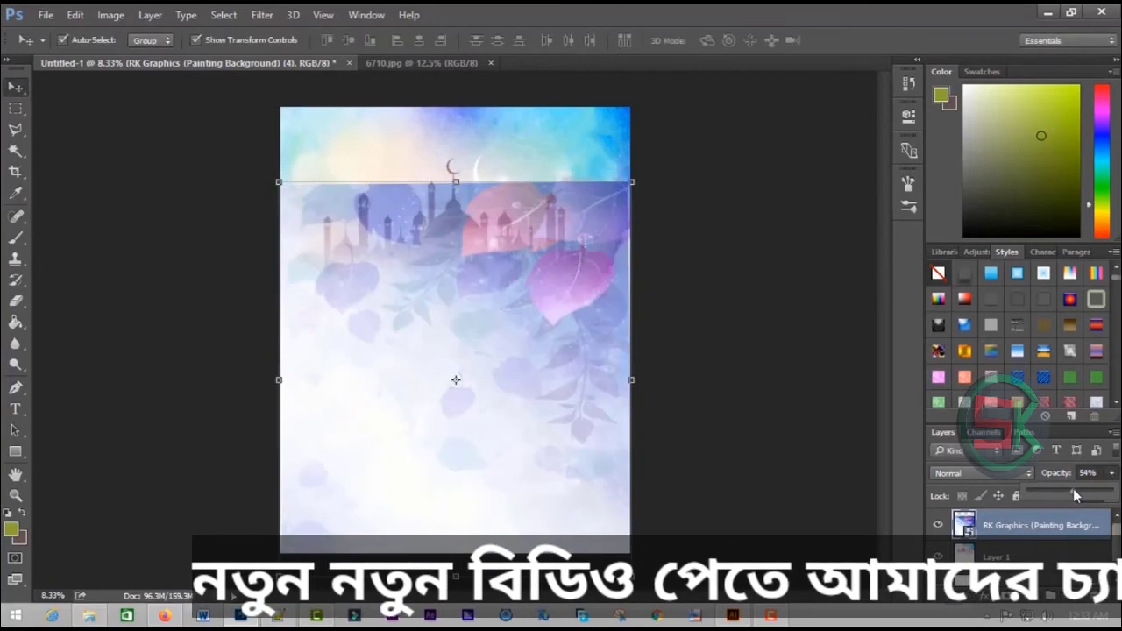
drag(1073, 487, 1045, 495)
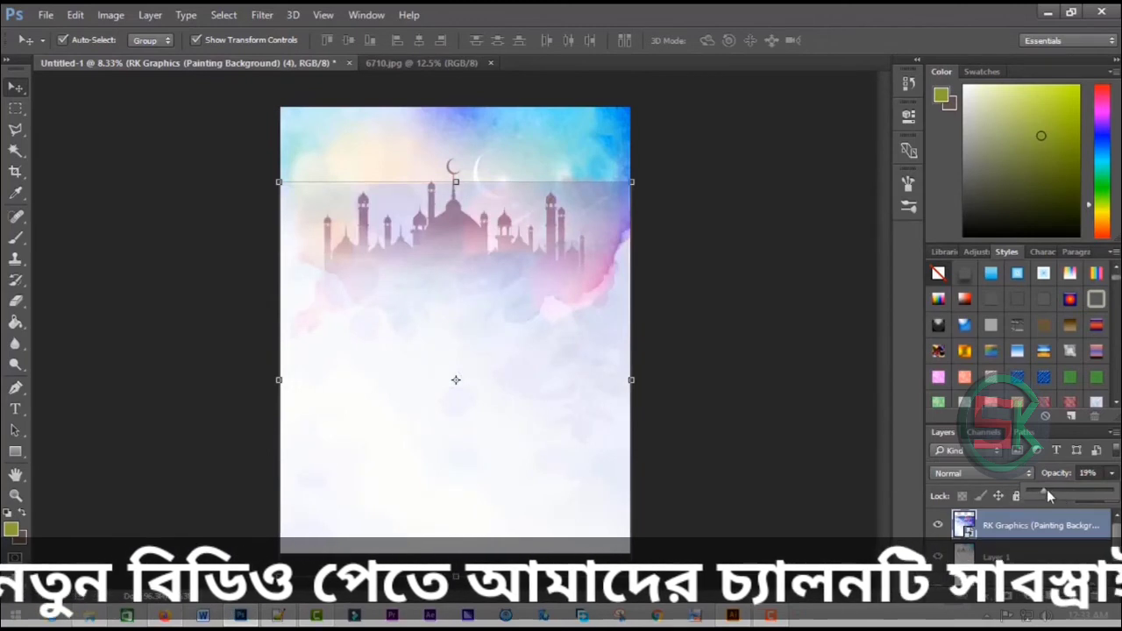
drag(1055, 497, 1054, 498)
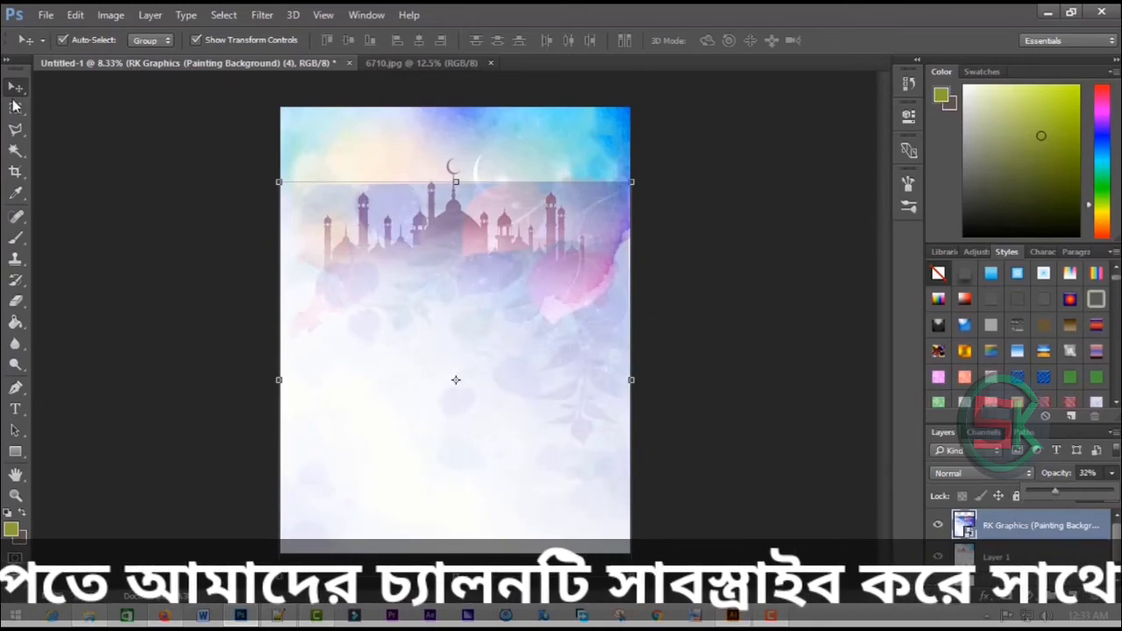
key(m)
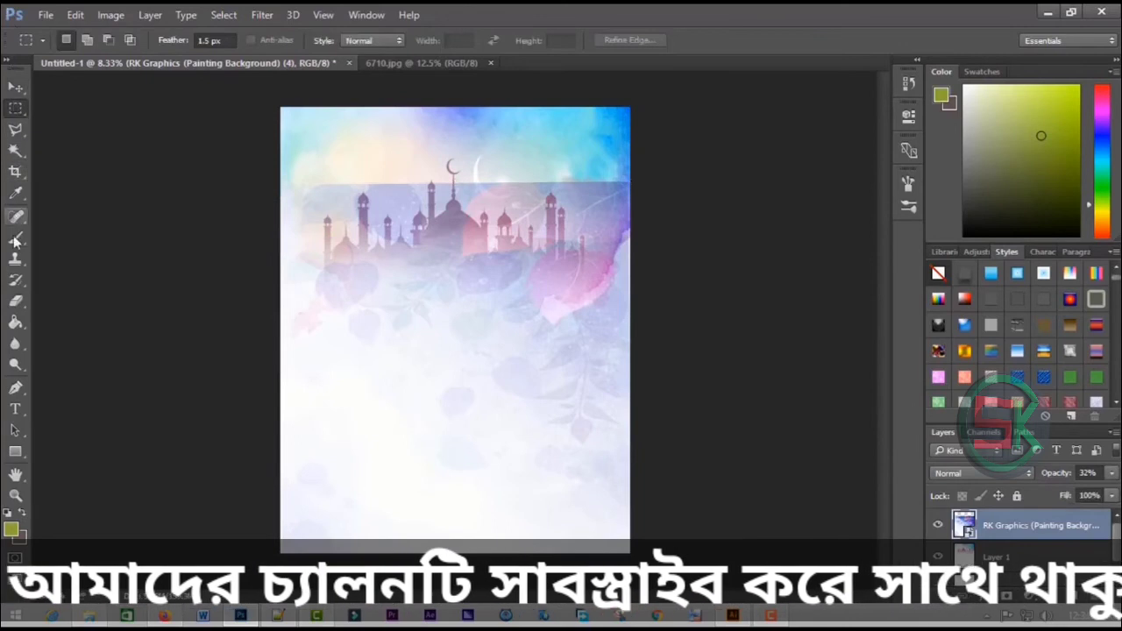
Rasterize the leaf painting layer and erase it over the mosque skyline
click(17, 302)
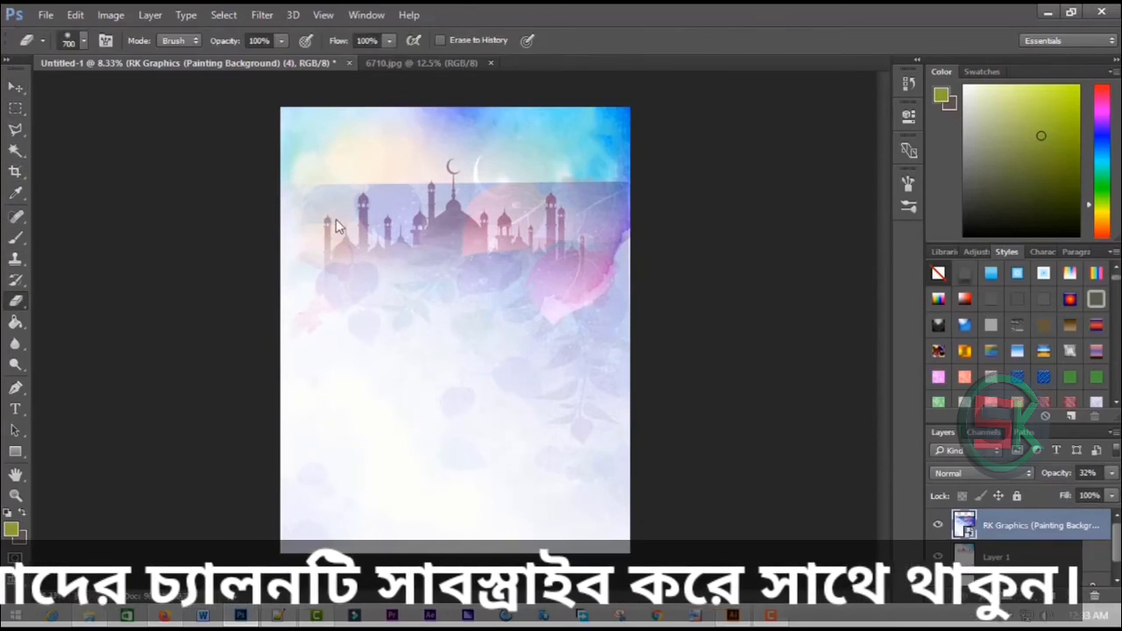
click(333, 220)
click(523, 259)
mouse_move(325, 195)
mouse_down()
mouse_move(298, 195)
mouse_move(328, 268)
mouse_move(464, 213)
mouse_move(426, 193)
mouse_move(556, 190)
mouse_move(613, 206)
mouse_move(596, 185)
mouse_move(653, 259)
mouse_move(448, 255)
mouse_move(489, 243)
mouse_move(424, 258)
mouse_move(388, 238)
mouse_move(483, 293)
mouse_move(395, 283)
mouse_move(366, 300)
mouse_move(484, 317)
mouse_move(541, 280)
mouse_move(433, 304)
mouse_move(411, 281)
mouse_move(574, 271)
mouse_move(516, 267)
mouse_up()
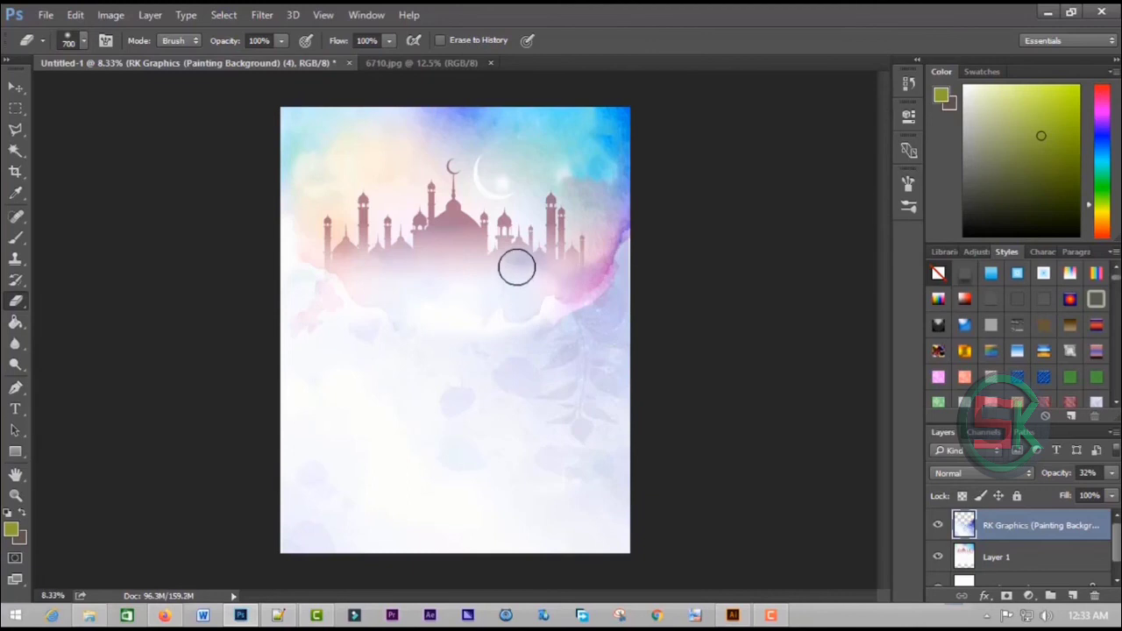
key(v)
click(743, 323)
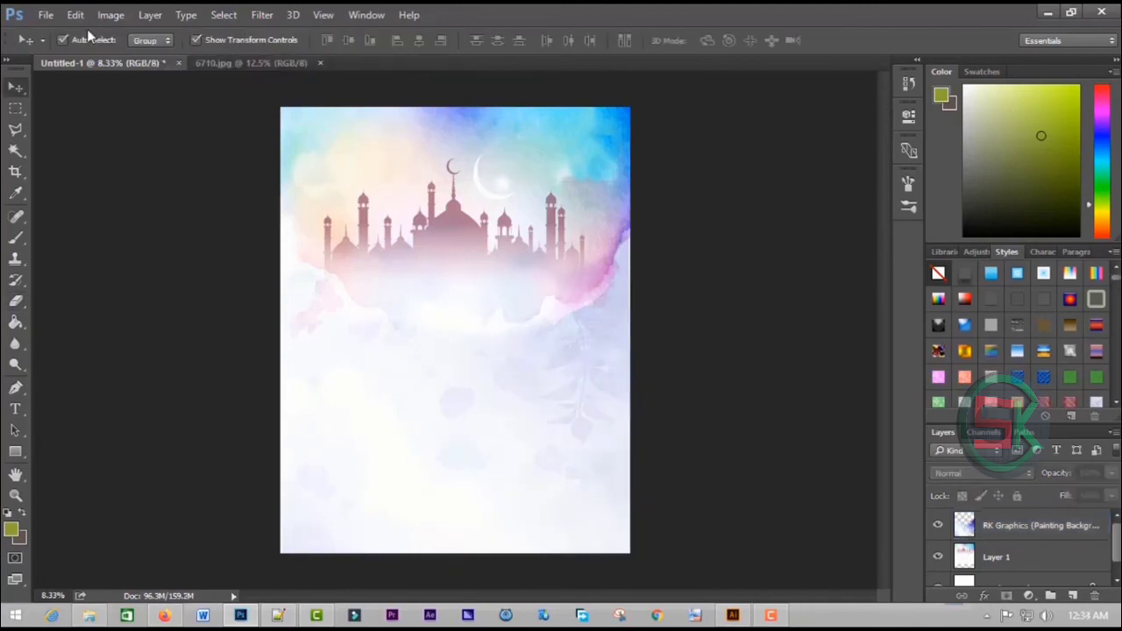
Save the poster as Untitled-1.jpg on the Desktop in JPEG format, High quality
click(45, 15)
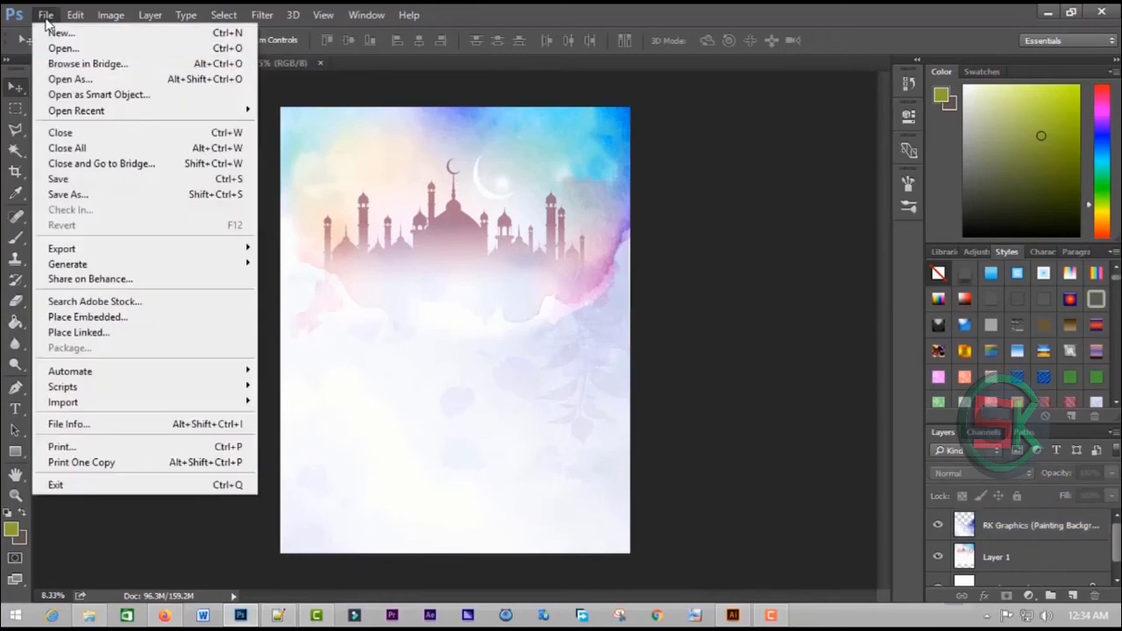
click(123, 194)
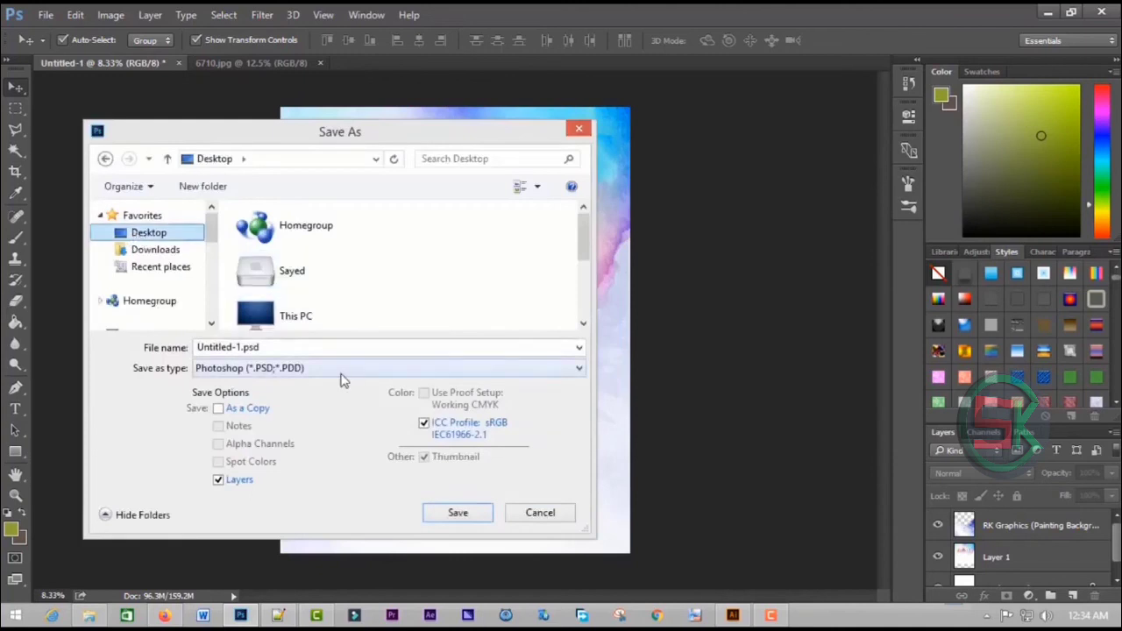
click(342, 375)
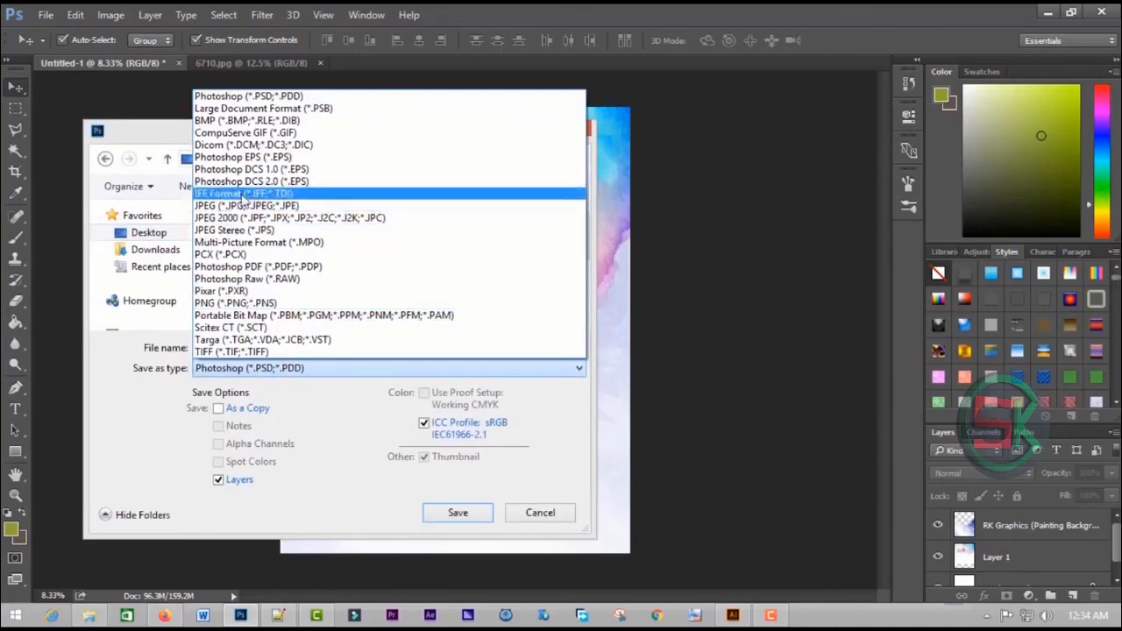
click(250, 205)
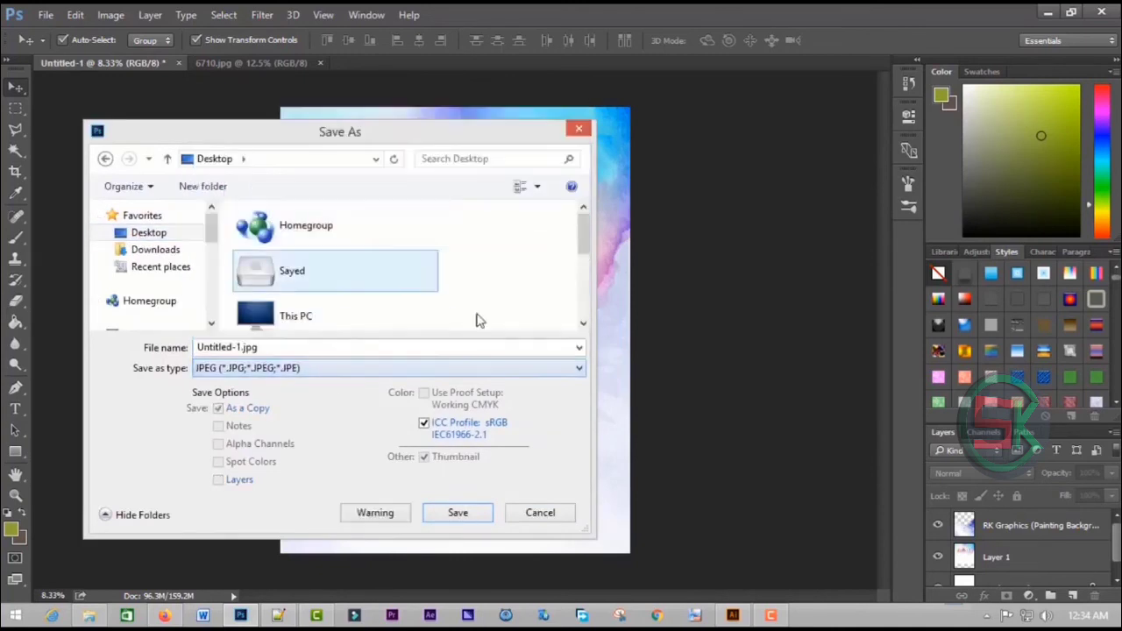
click(451, 517)
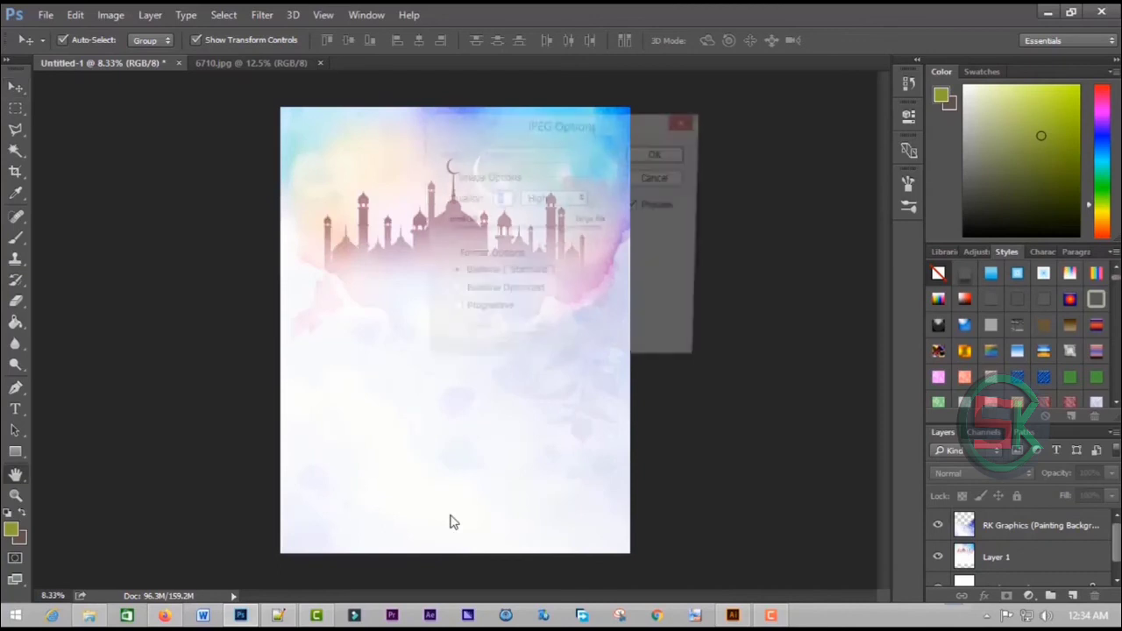
click(653, 160)
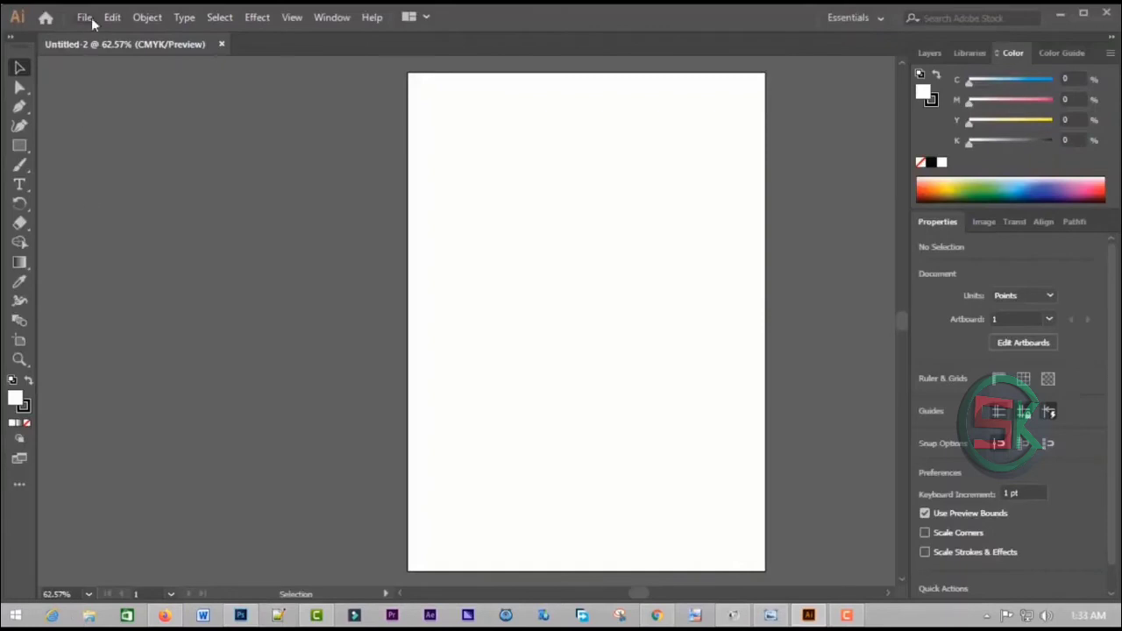
Open 2.jpg from the Desktop in Illustrator
click(84, 17)
click(714, 179)
key(ctrl+o)
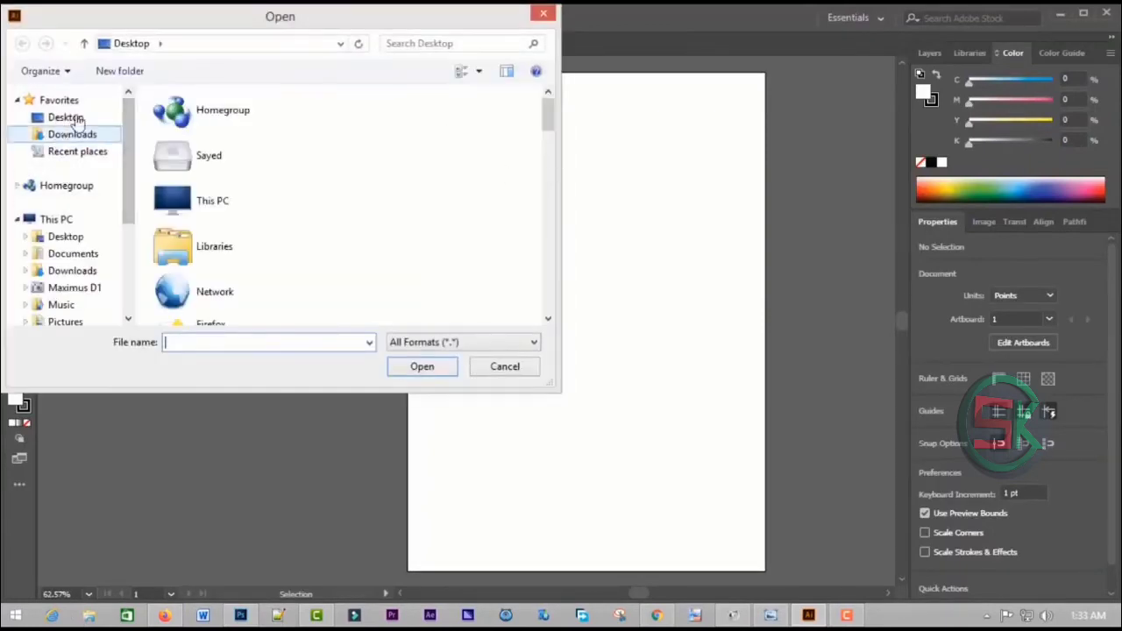
click(75, 119)
drag(550, 116, 553, 190)
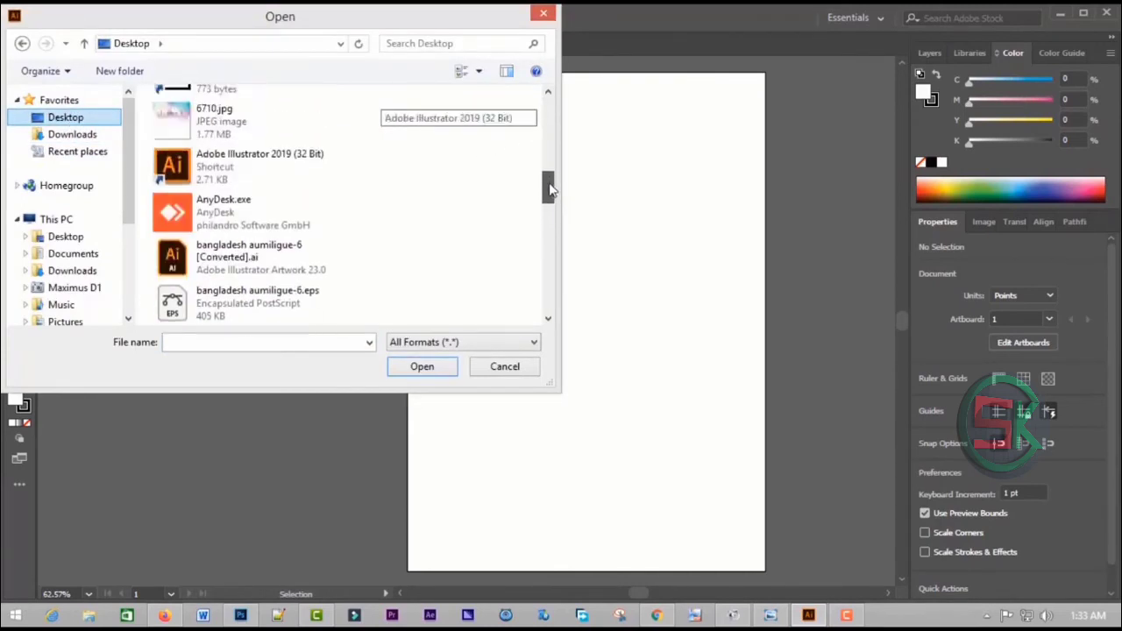
drag(550, 190, 546, 174)
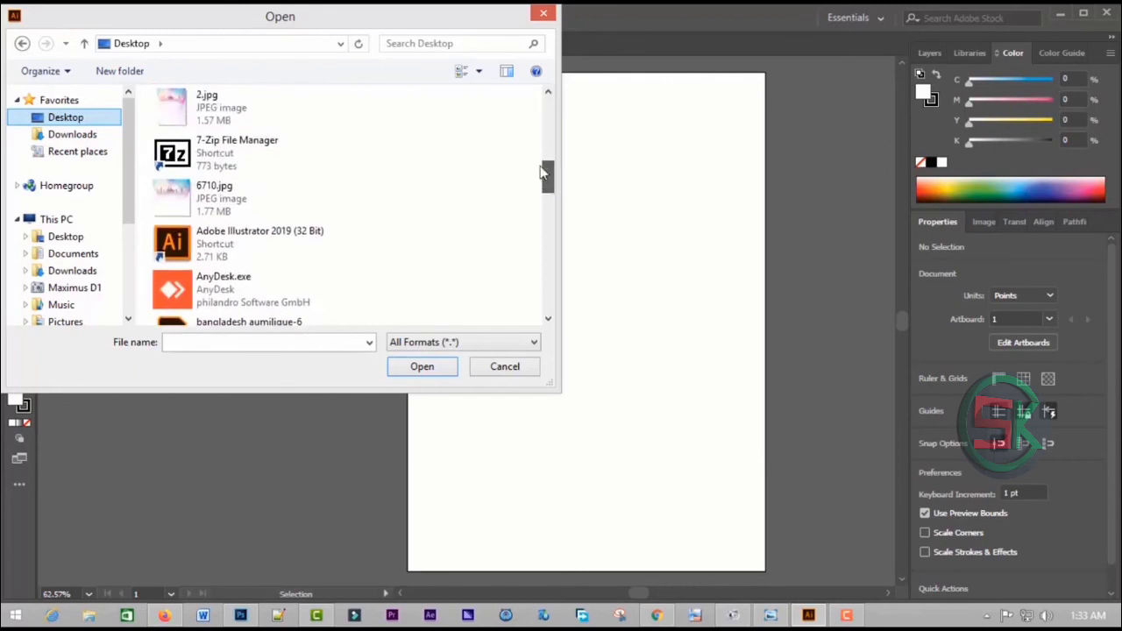
double_click(235, 120)
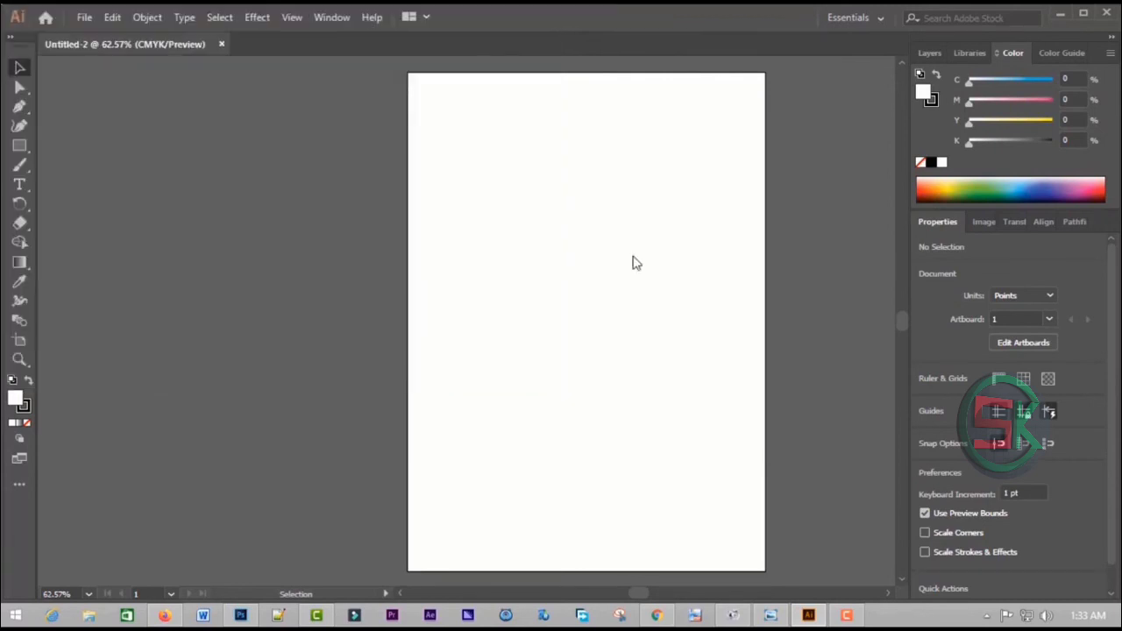
Zoom out to fit the whole mosque background artboard, then show the File menu
key(ctrl+minus)
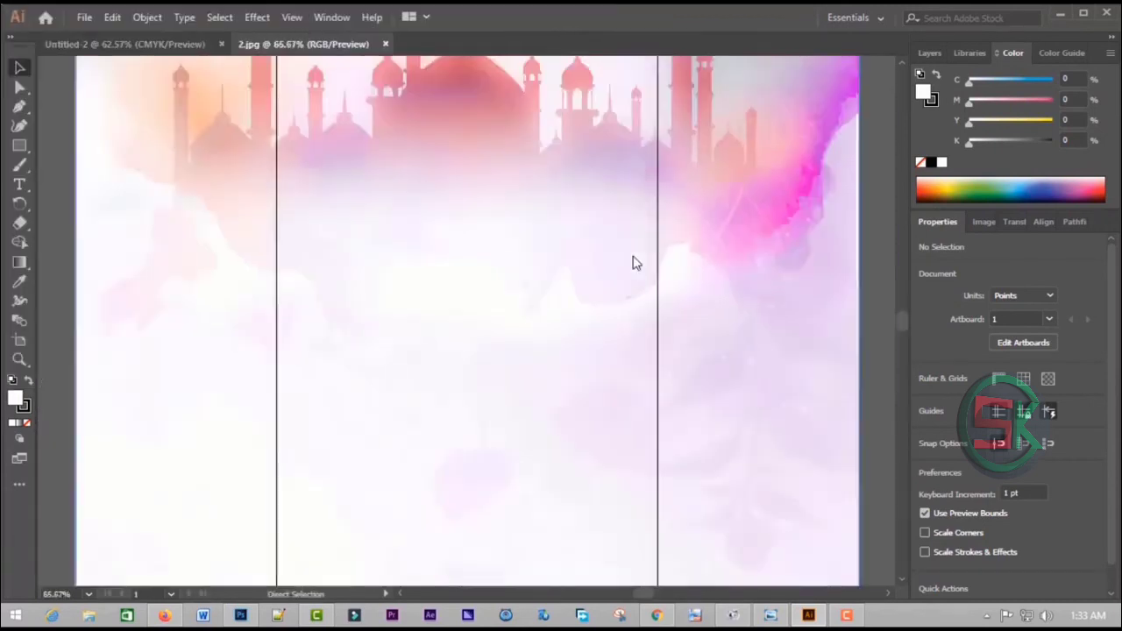
key(ctrl+minus)
key(ctrl+minus)
key(ctrl+minus)
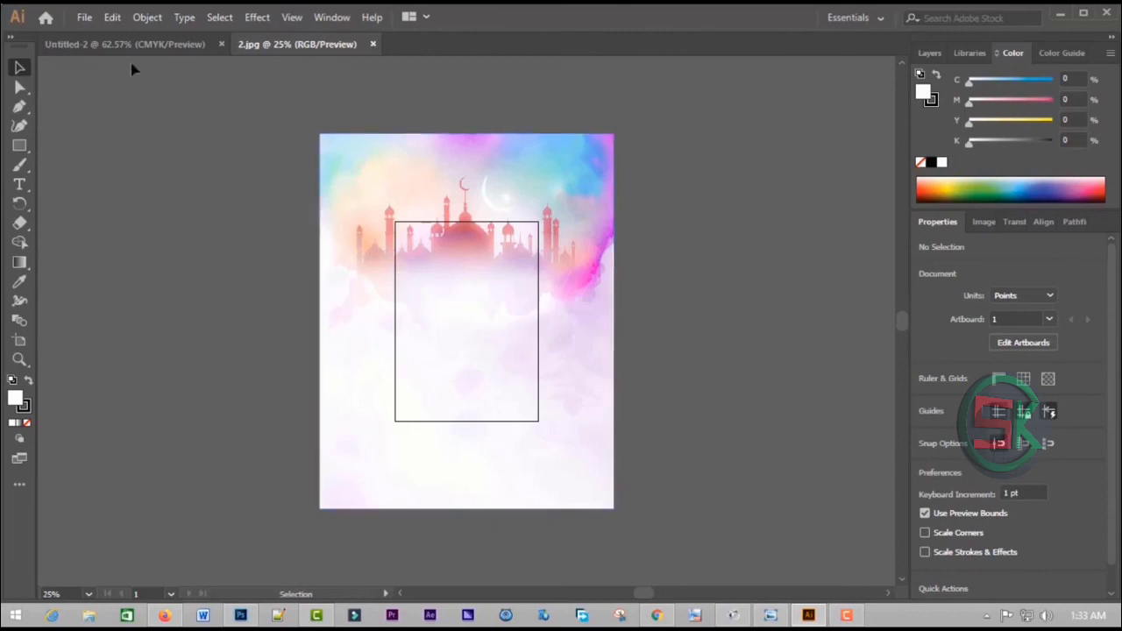
click(84, 18)
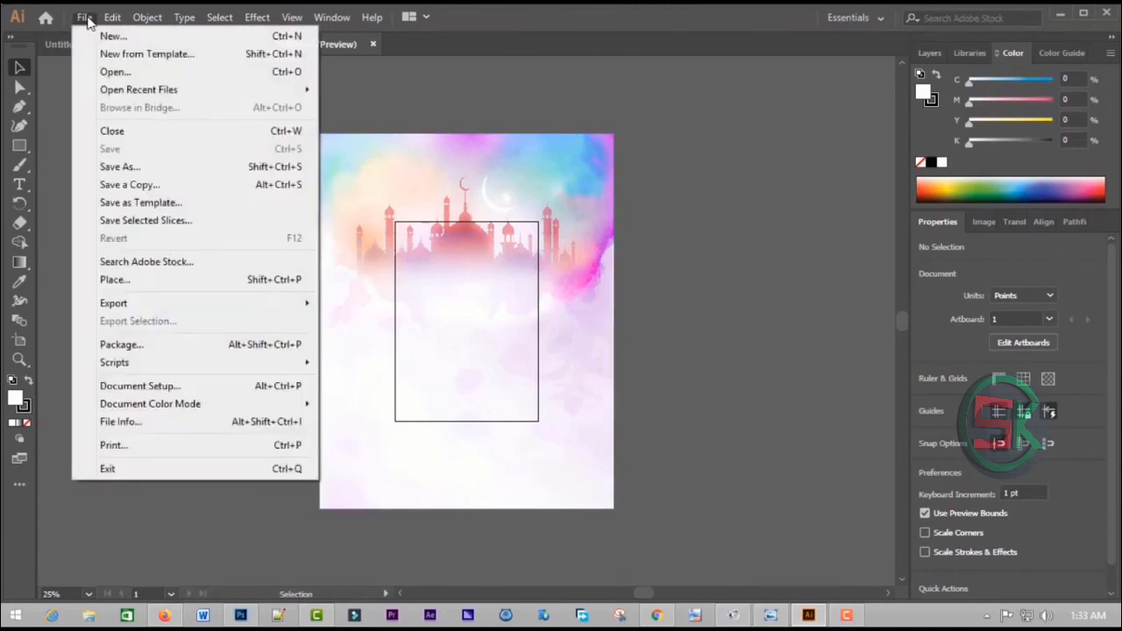
Open the finished Eid poster 2.eps and zoom out to show the whole artboard
click(119, 77)
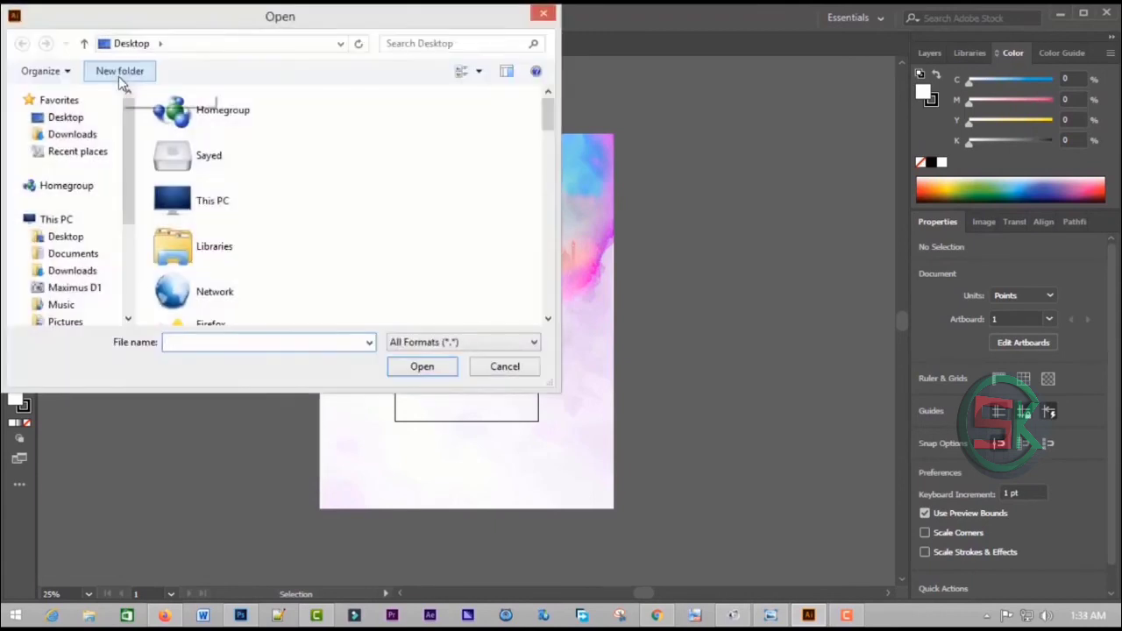
mouse_move(550, 123)
mouse_down()
mouse_move(549, 184)
mouse_move(545, 171)
mouse_up()
double_click(210, 127)
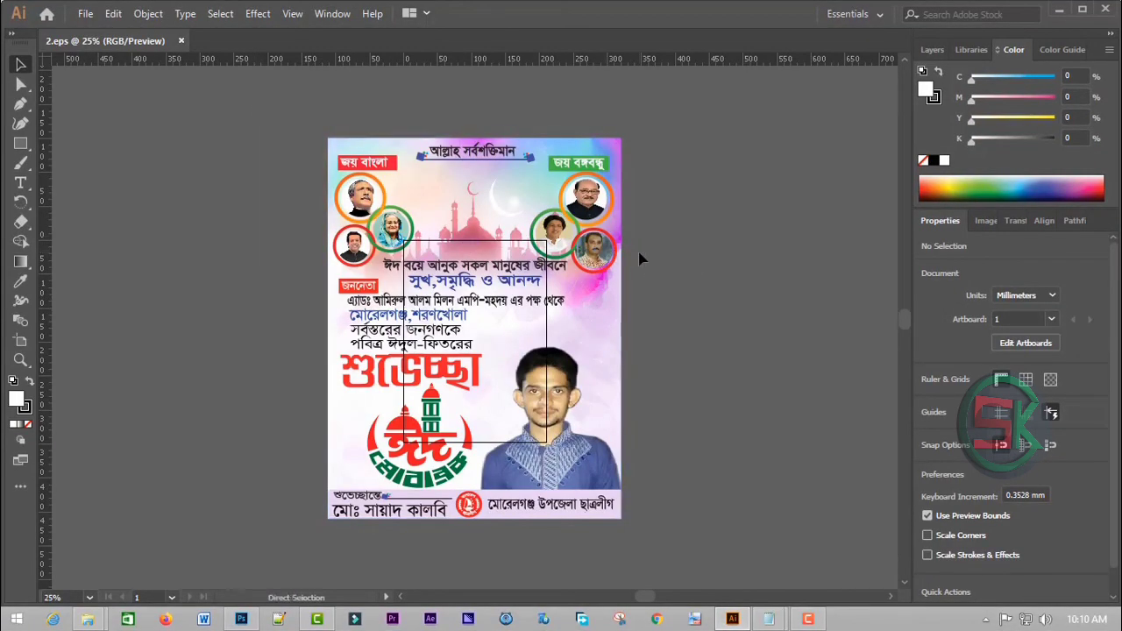
key(ctrl+plus)
key(ctrl+plus)
key(ctrl+minus)
key(ctrl+minus)
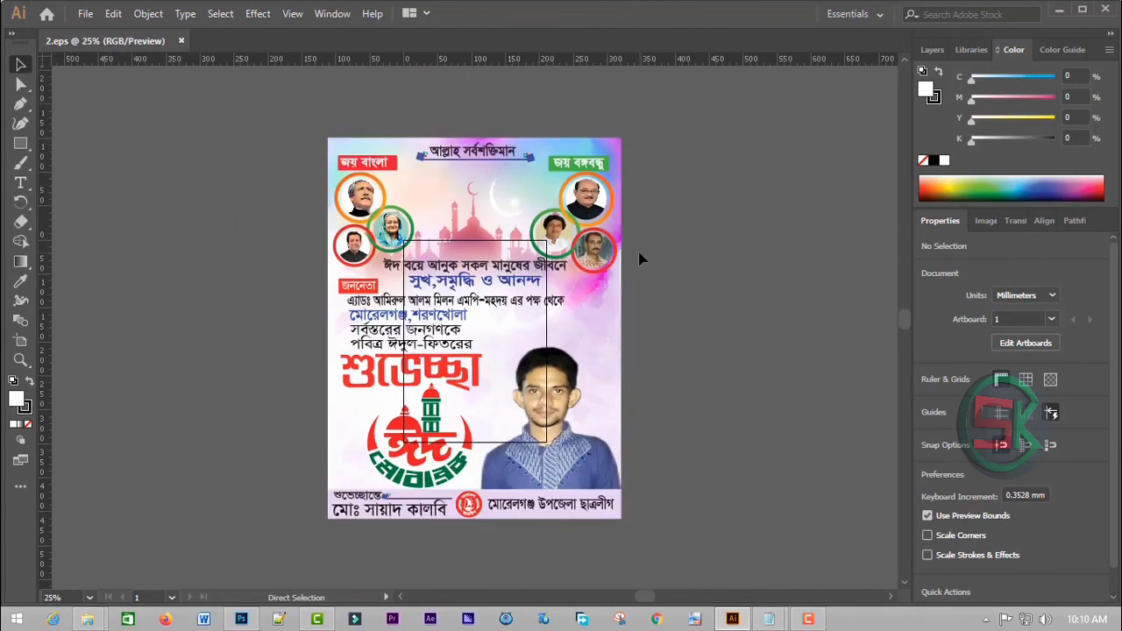
key(ctrl+minus)
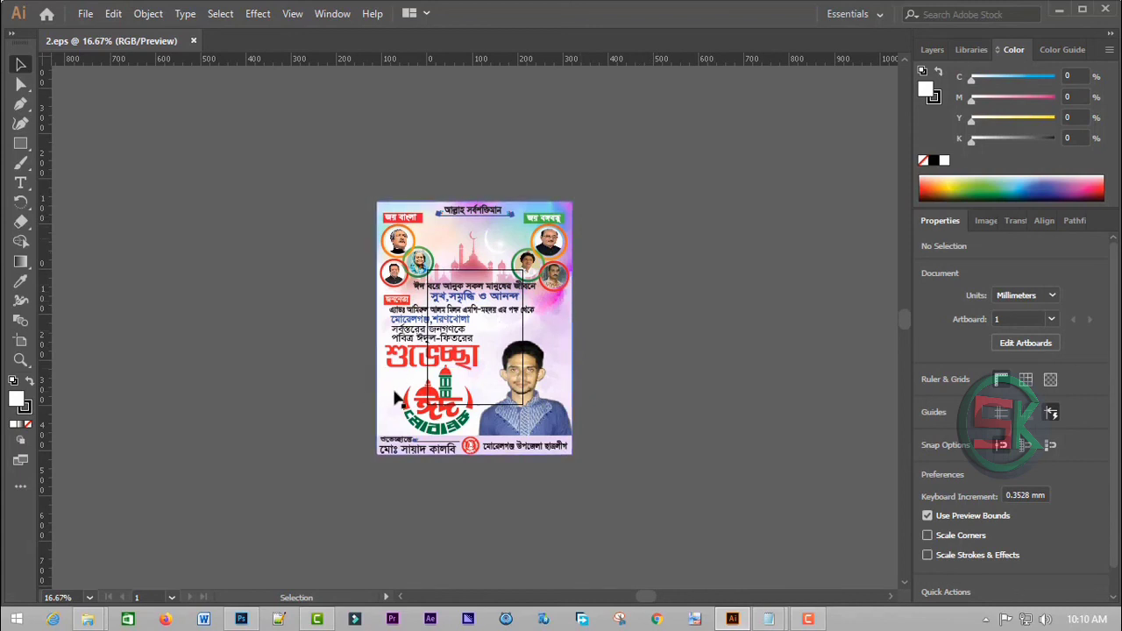
Move the watercolour mosque background off the poster and back into place behind the poster content
drag(397, 399, 184, 373)
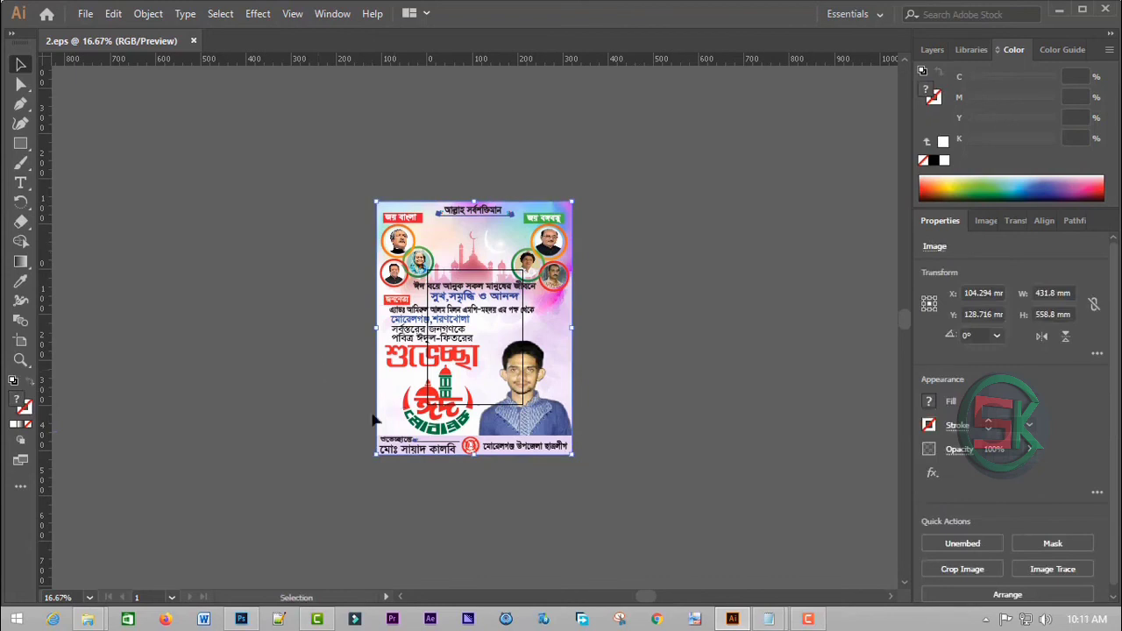
drag(391, 410, 78, 383)
click(657, 451)
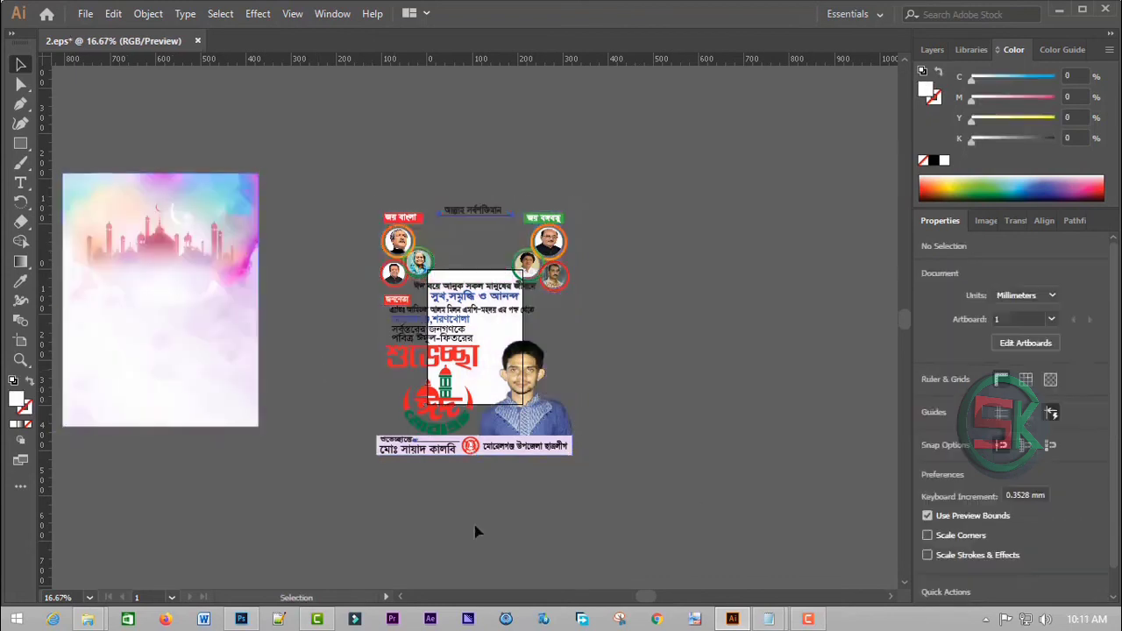
drag(171, 327, 272, 340)
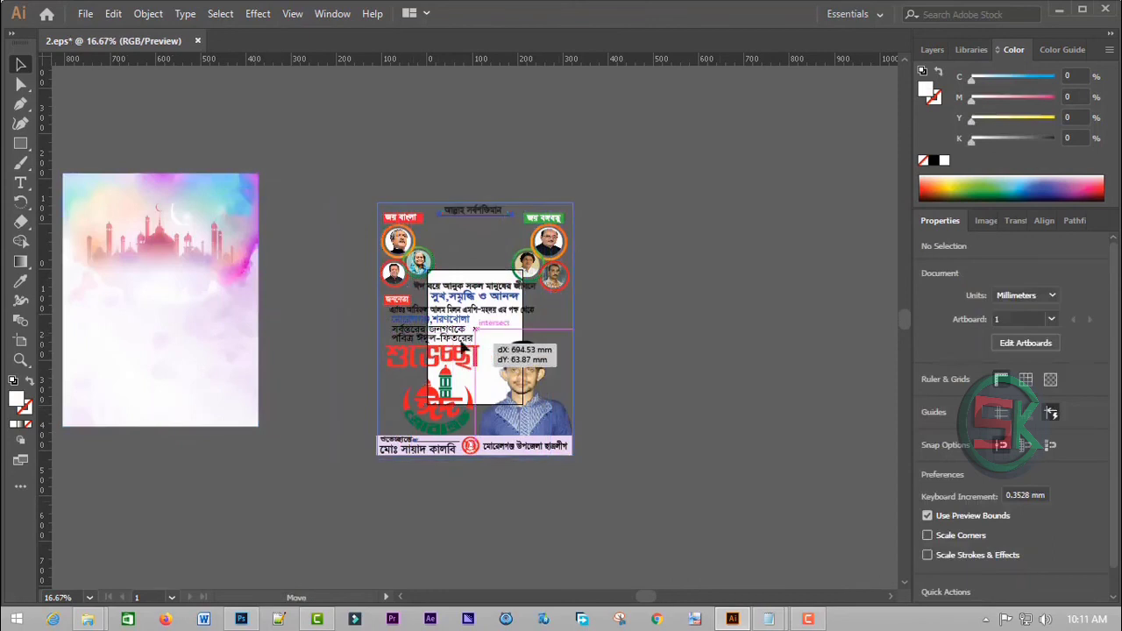
drag(433, 352, 464, 342)
click(726, 315)
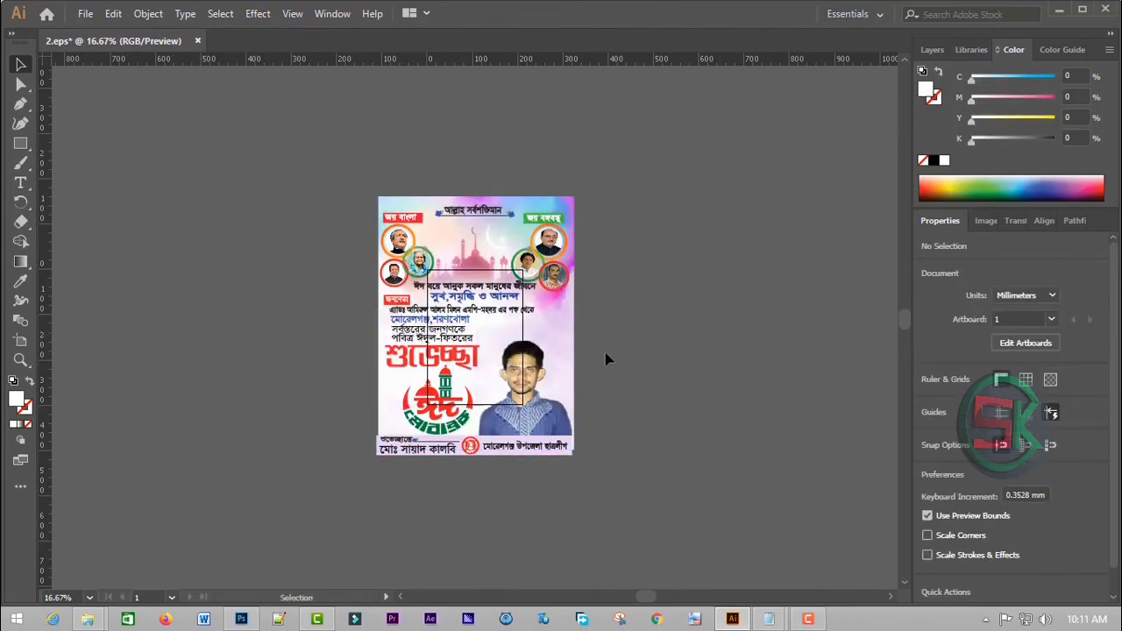
Nudge the background image left and down to align with the poster edges, then zoom in
click(540, 202)
key(Left)
key(Left)
key(Left)
key(Left)
key(Left)
key(Left)
key(Left)
key(Left)
key(Left)
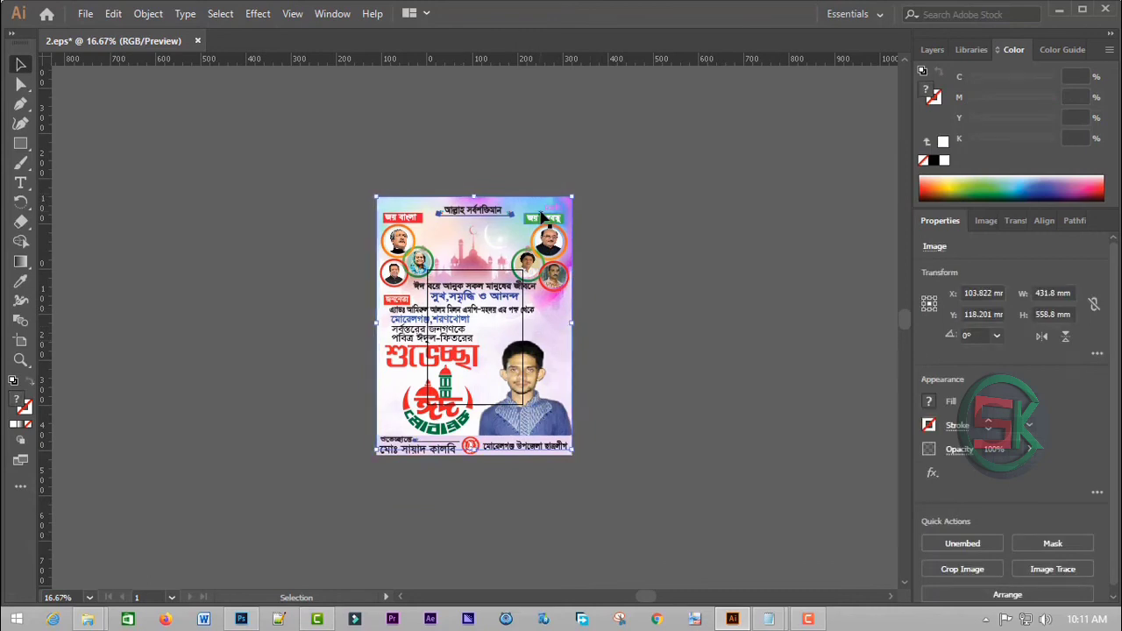
key(Down)
key(Down)
key(Down)
key(Down)
key(Down)
key(Down)
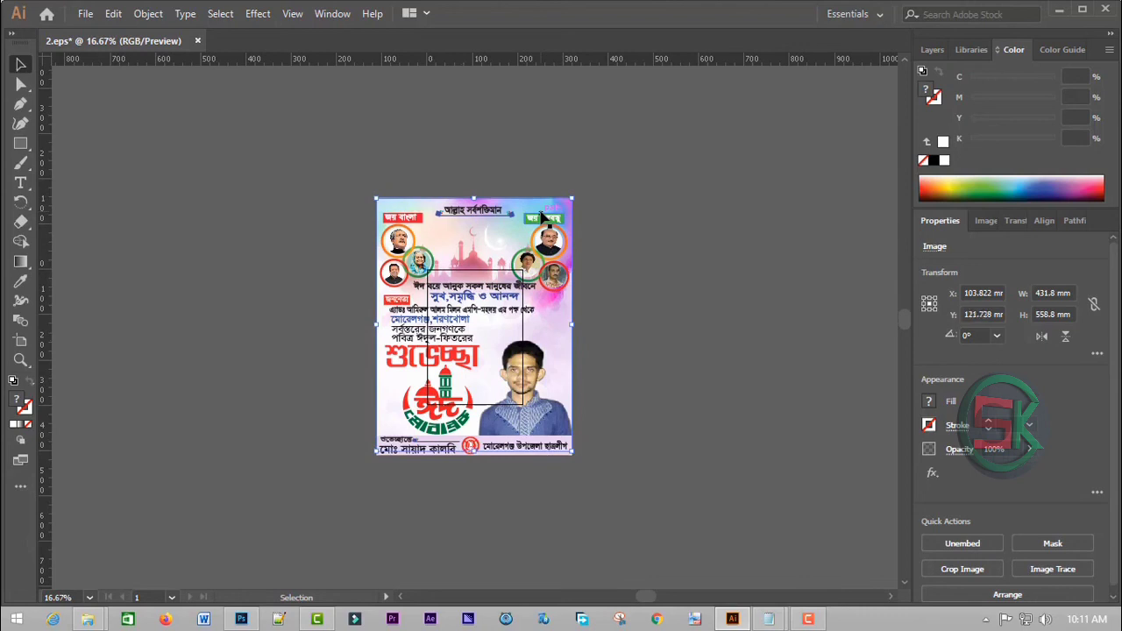
click(644, 207)
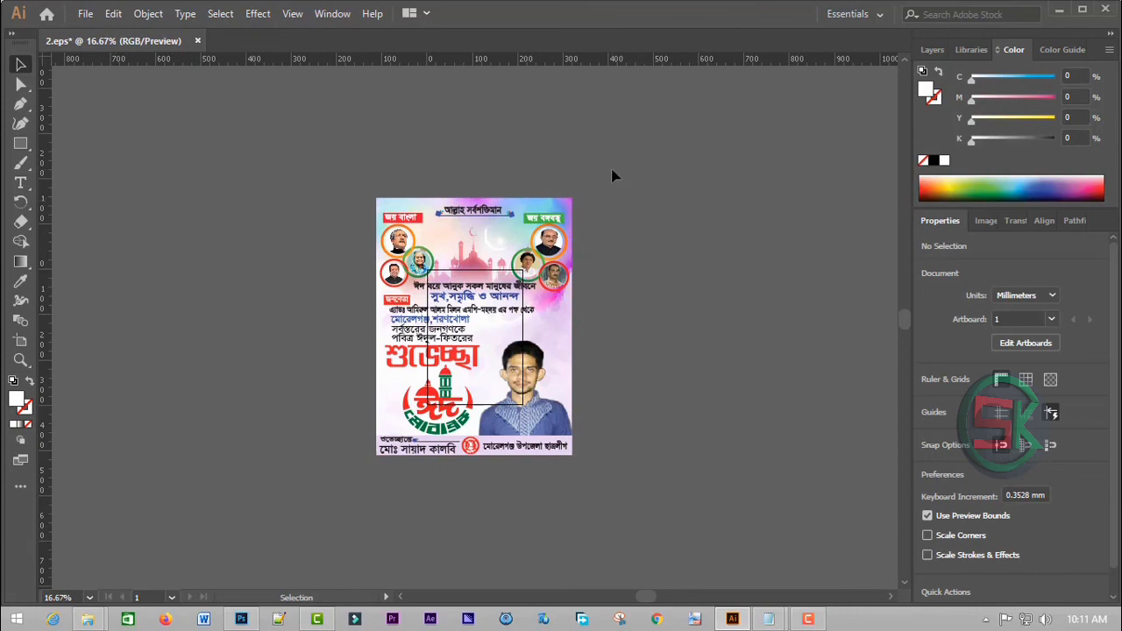
key(ctrl+plus)
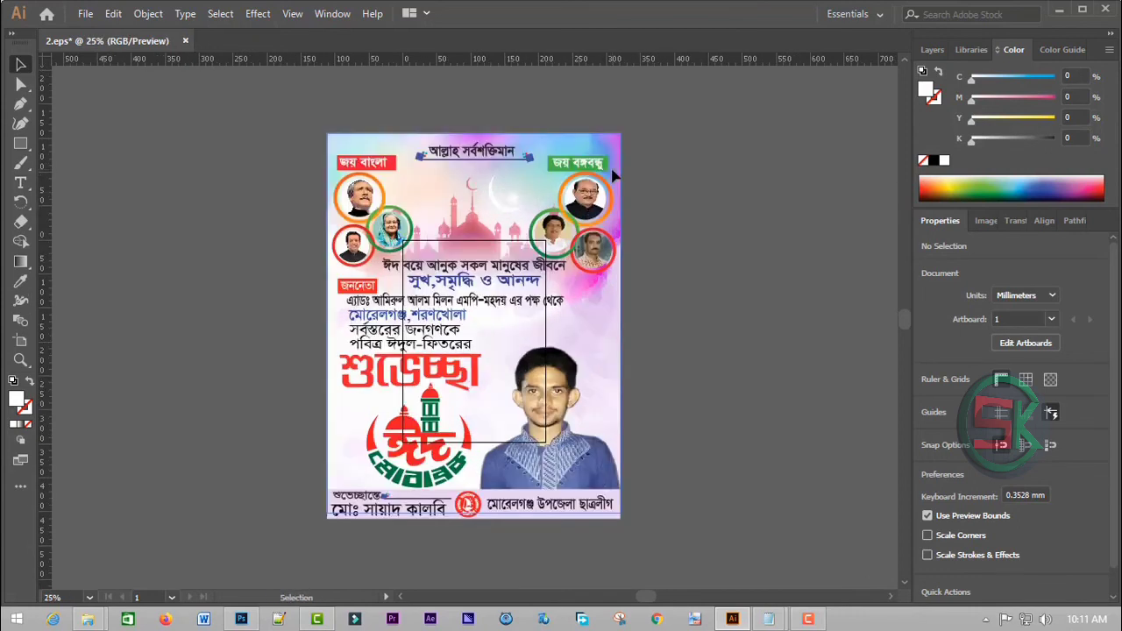